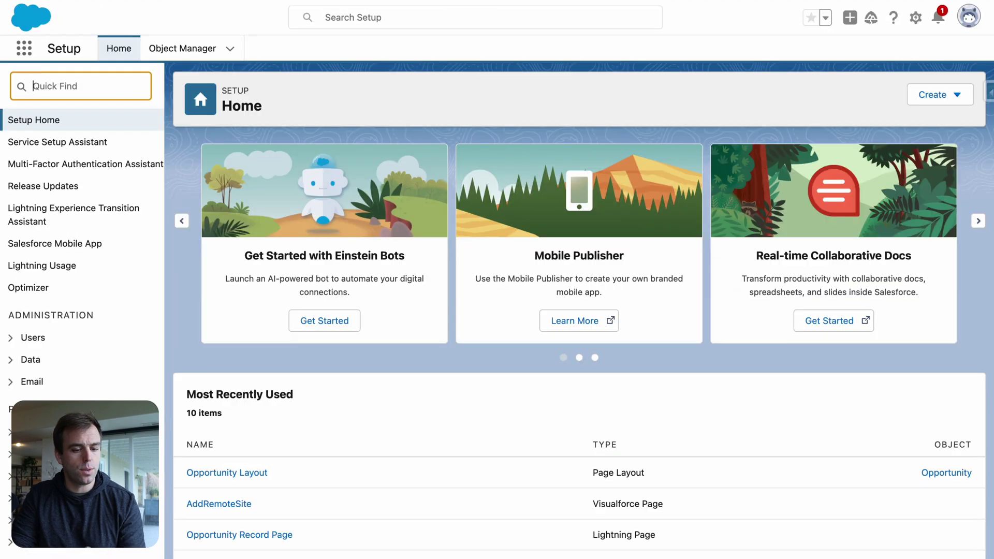
Find Process Automation Settings and review the Lightning flow runtime and Apex record locking/unlocking options.
text(p)
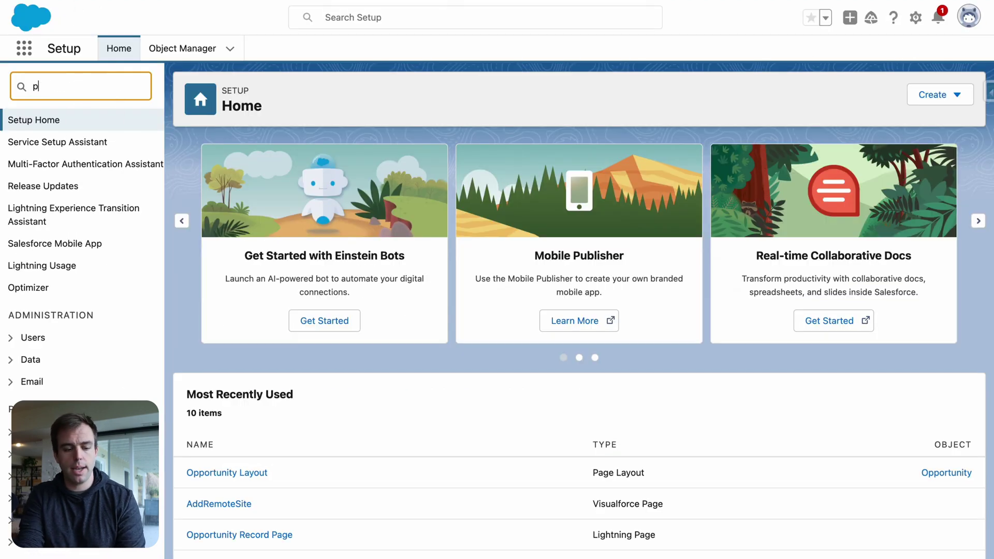
text(rocess automation)
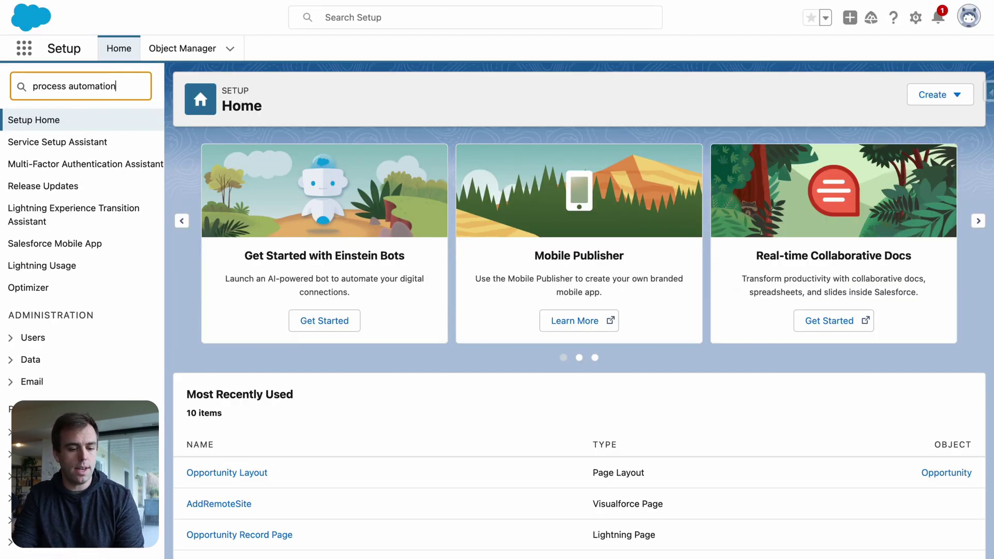
click(81, 309)
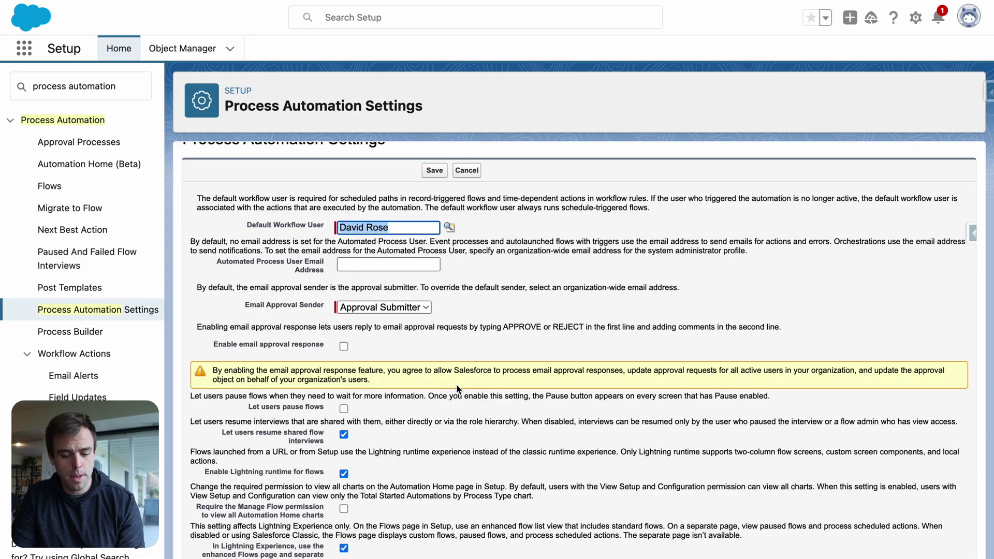
scroll(457, 388, down, 3)
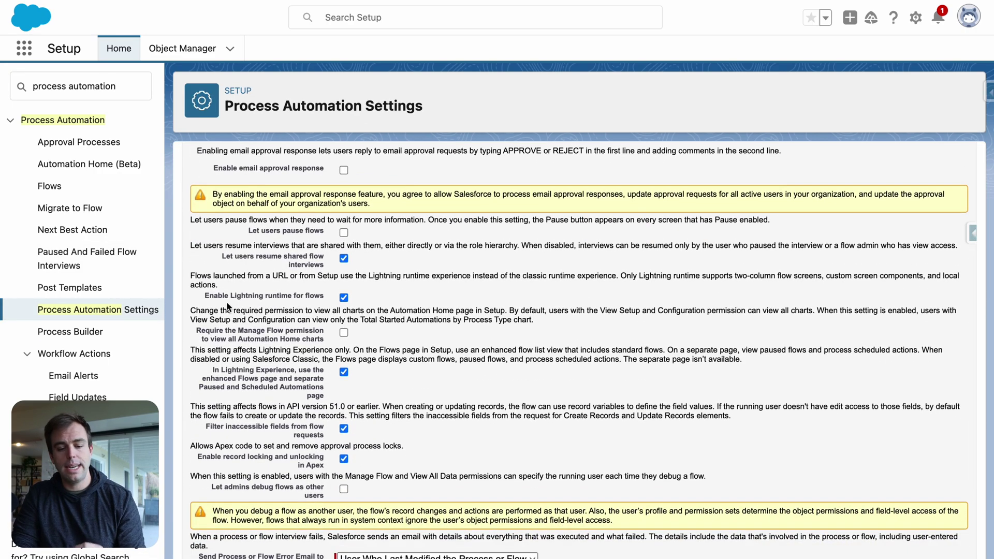
drag(208, 301, 334, 300)
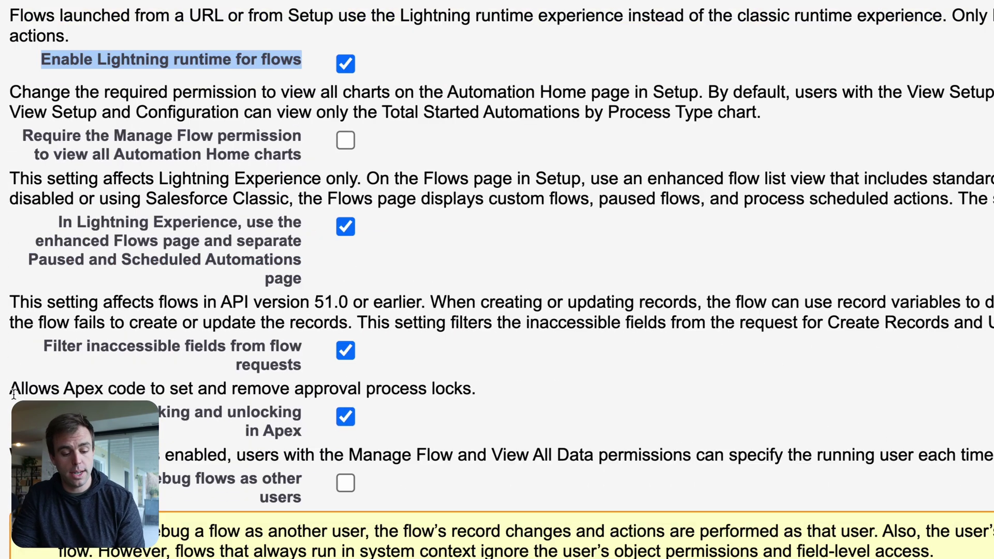
drag(14, 394, 469, 382)
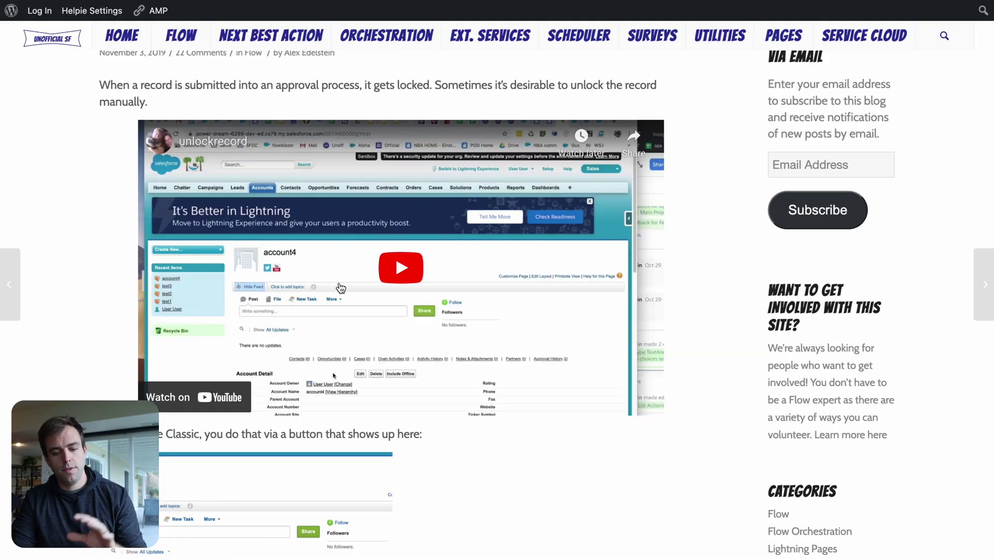
Scroll the UnofficialSF post to Installation and follow the 'Install Unmanaged 1.0.0.1' link.
scroll(479, 409, down, 3)
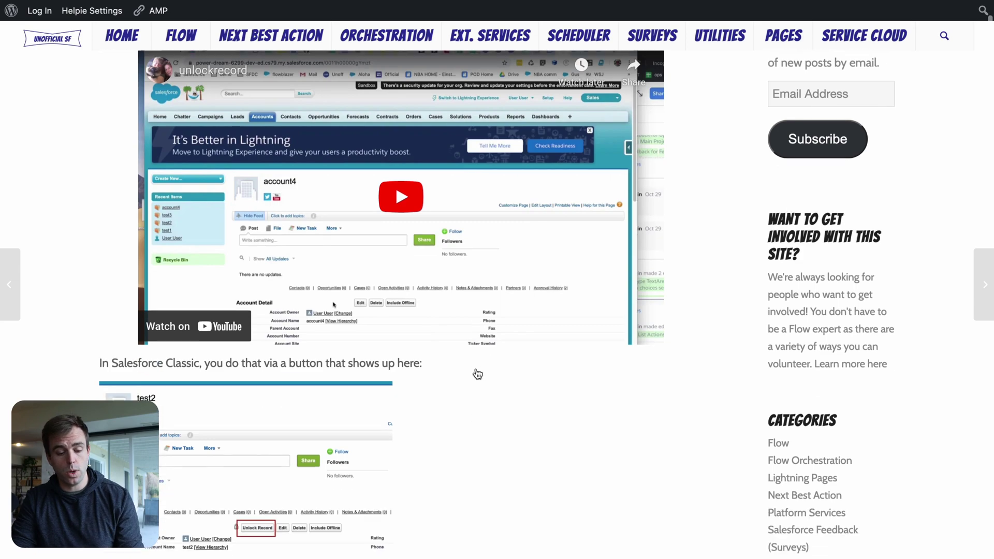
scroll(477, 374, down, 20)
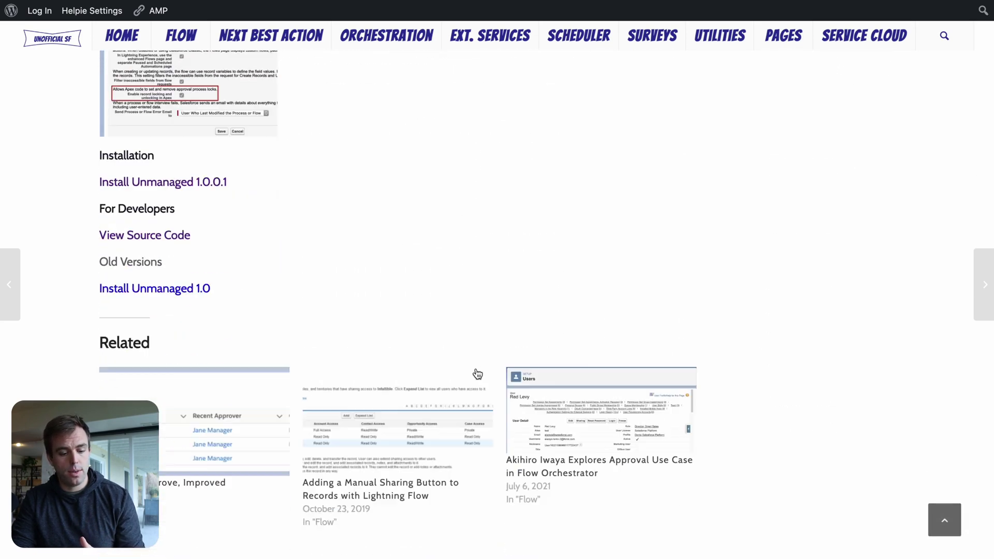
scroll(477, 374, up, 10)
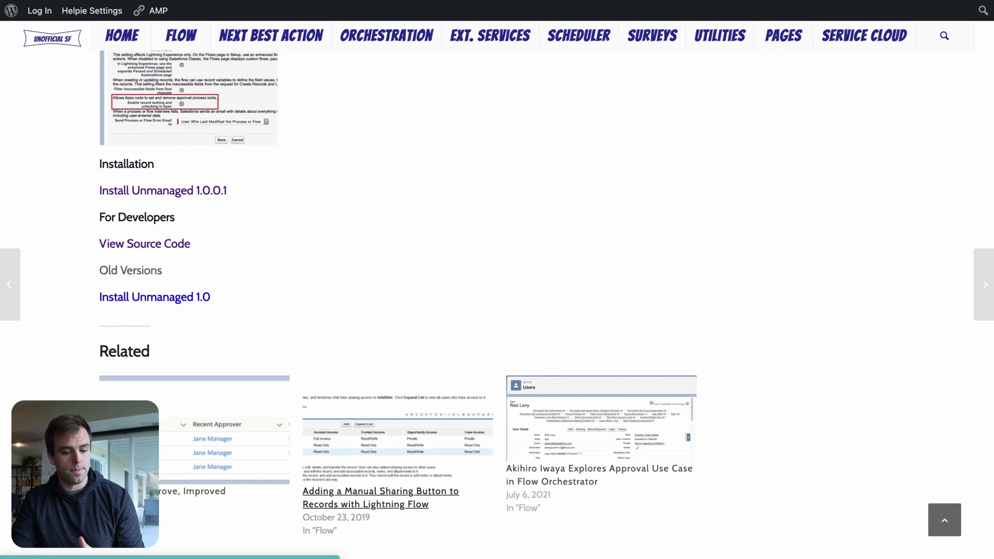
drag(87, 194, 244, 197)
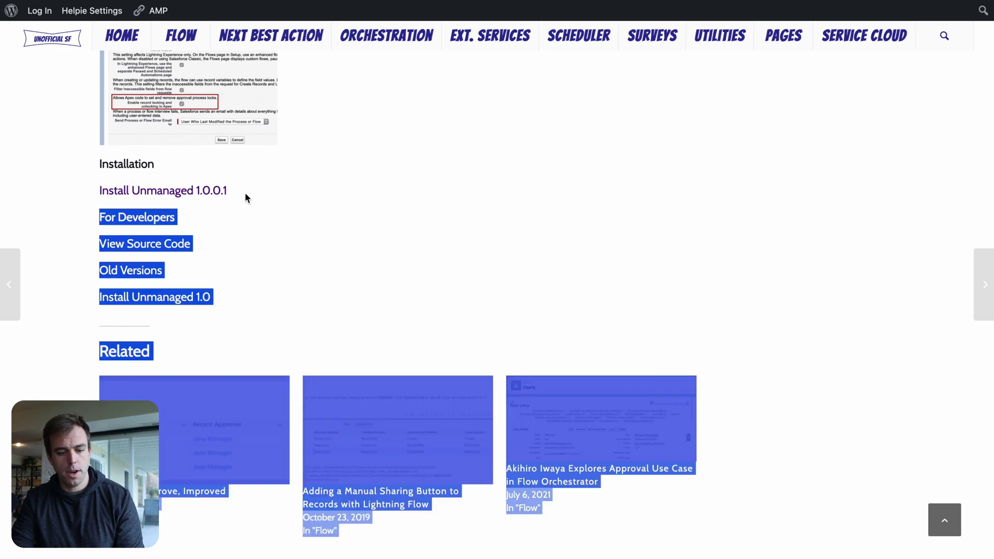
click(256, 191)
click(179, 196)
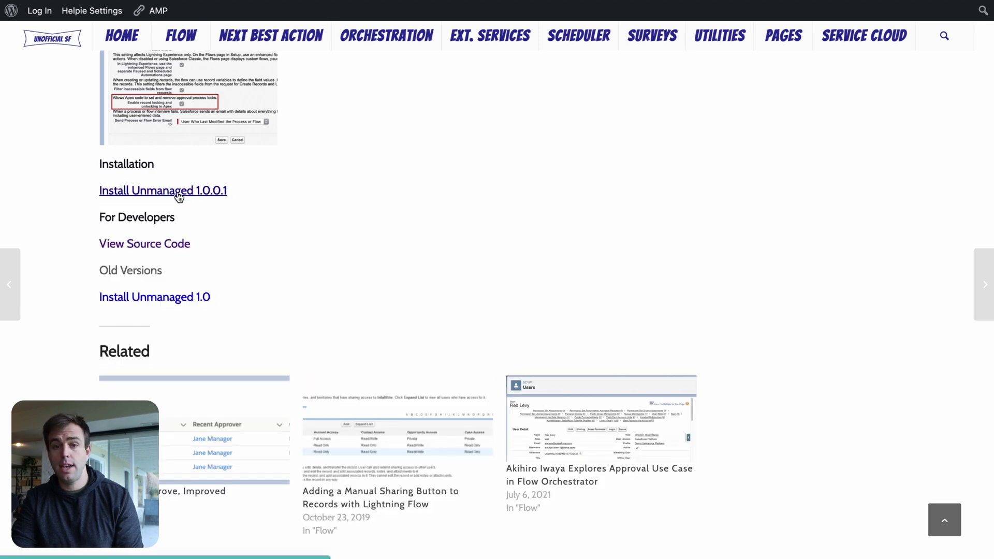
click(222, 197)
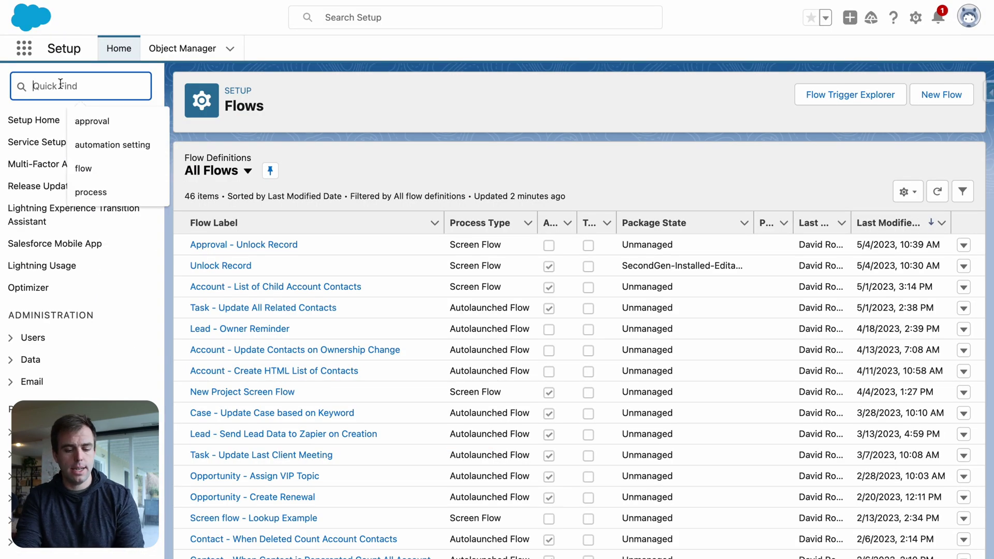
From the flows list, create a new Screen Flow.
text(flow)
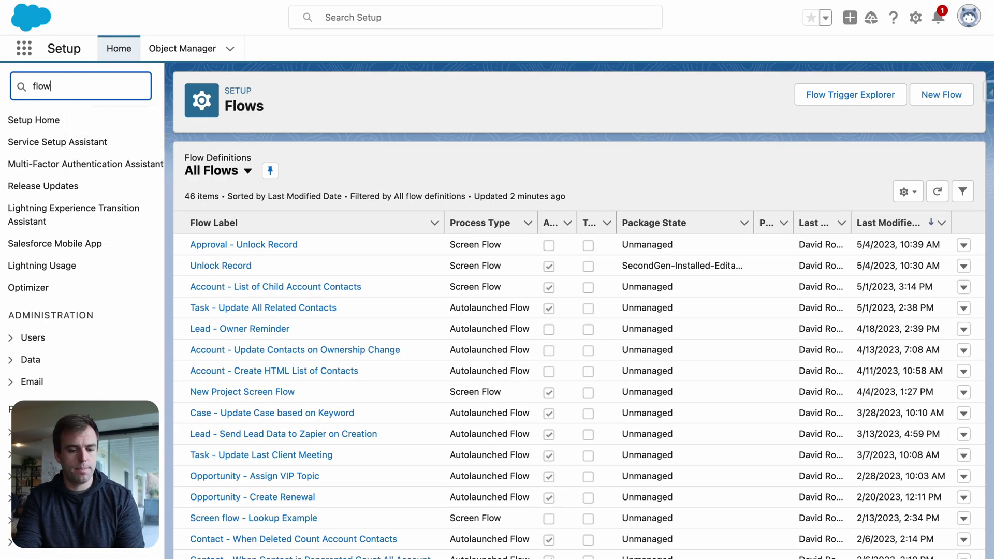
click(48, 230)
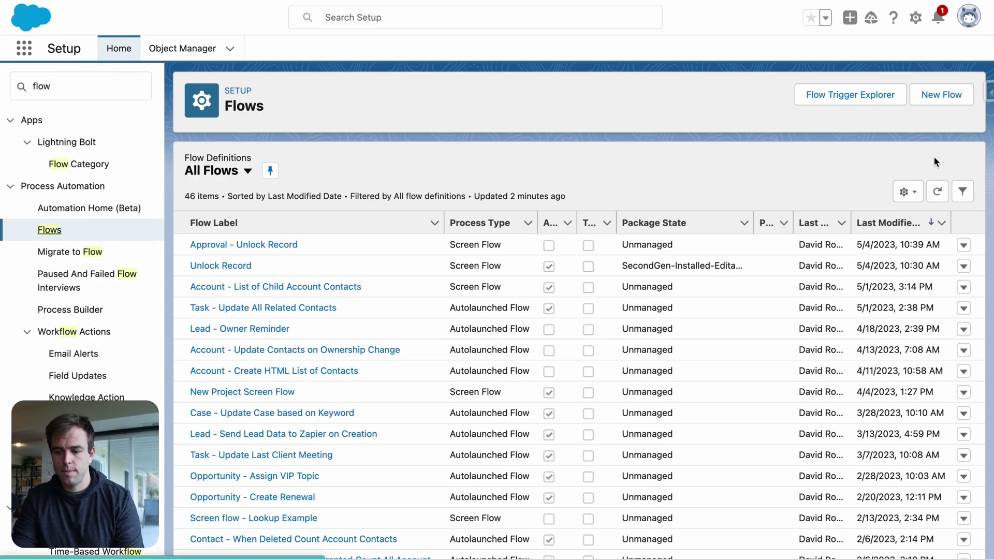
click(949, 106)
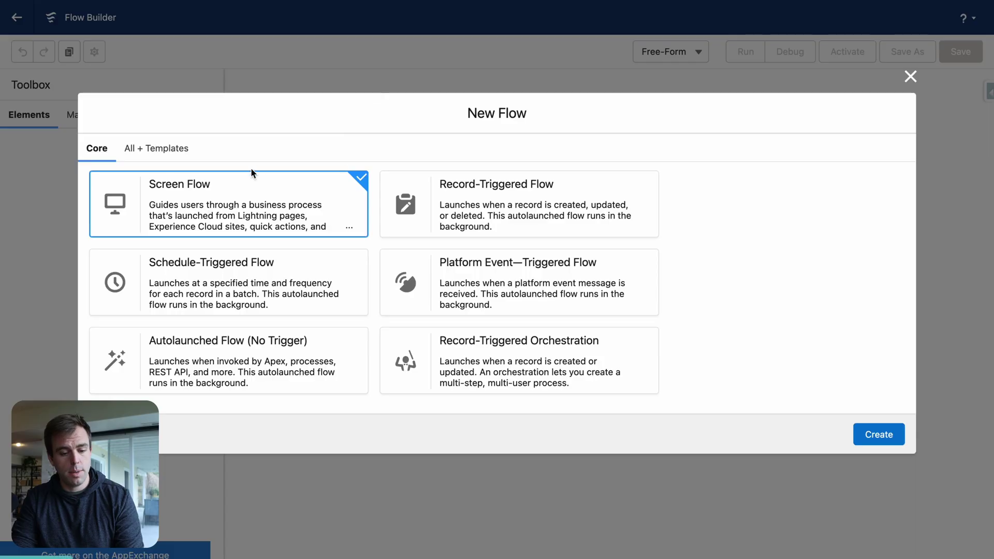
click(900, 440)
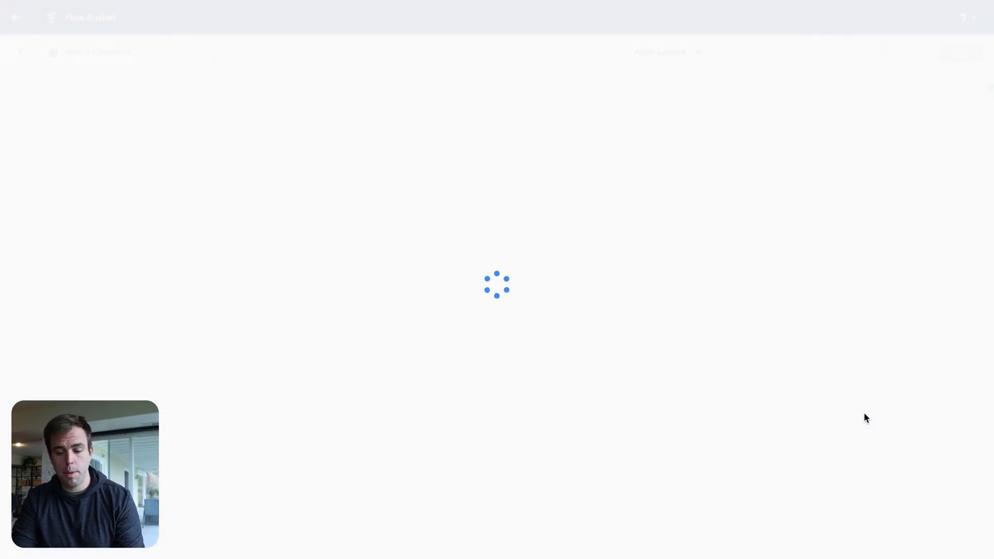
Add a Text variable resource named 'recordId' that is available for input.
click(22, 51)
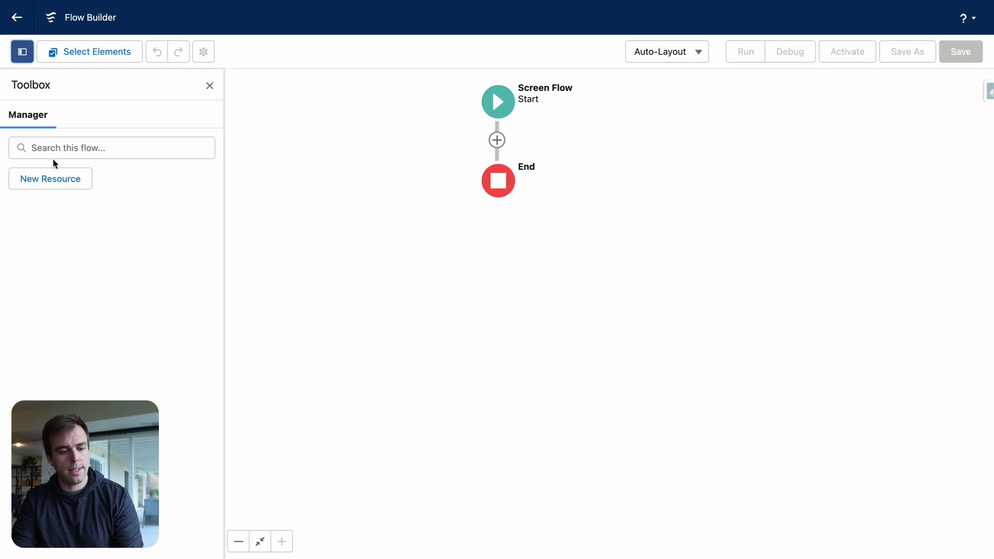
click(49, 180)
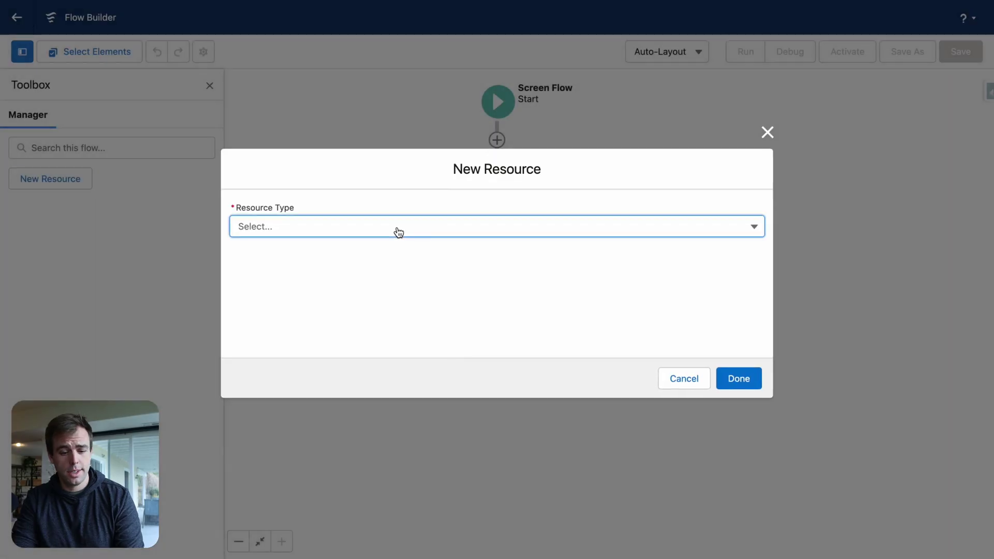
click(397, 227)
click(310, 257)
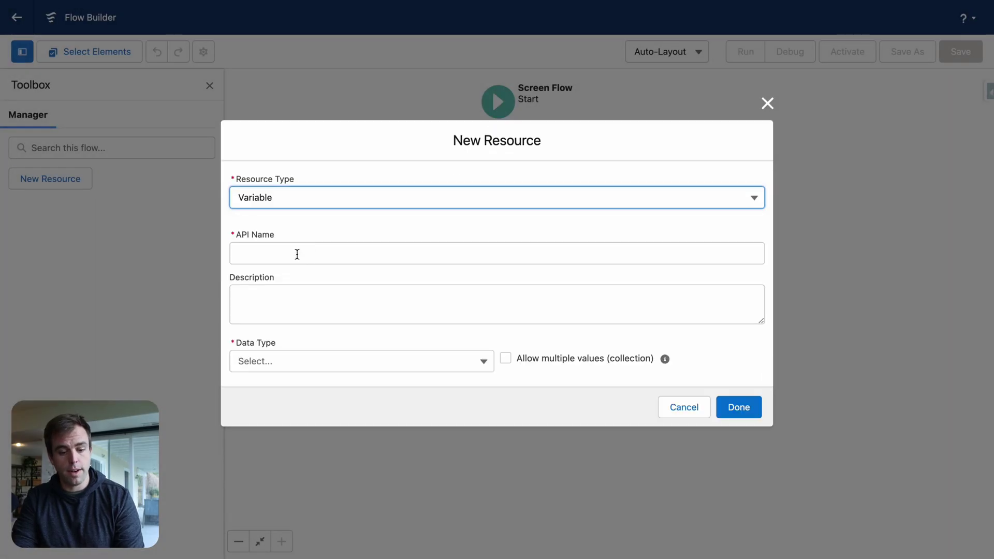
click(276, 259)
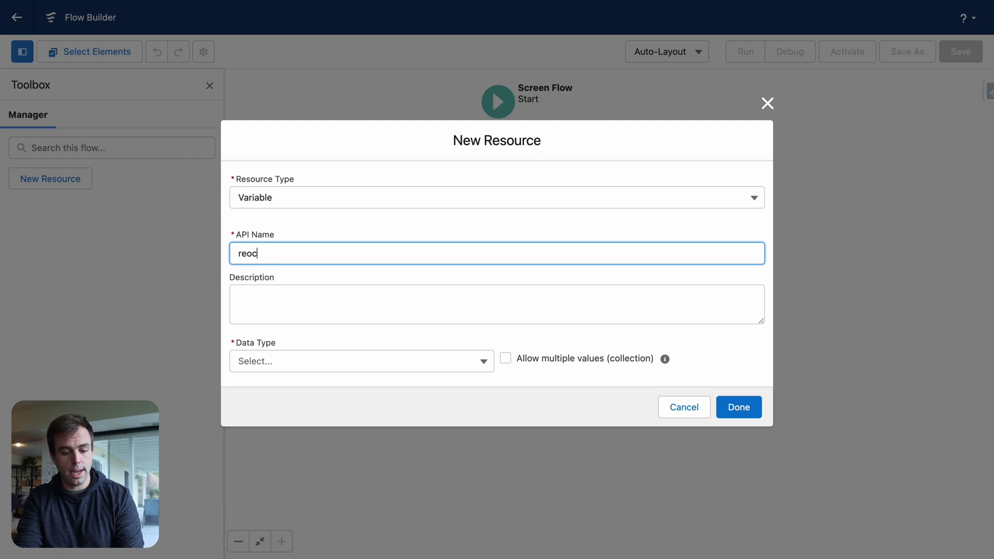
text(recordId)
click(285, 365)
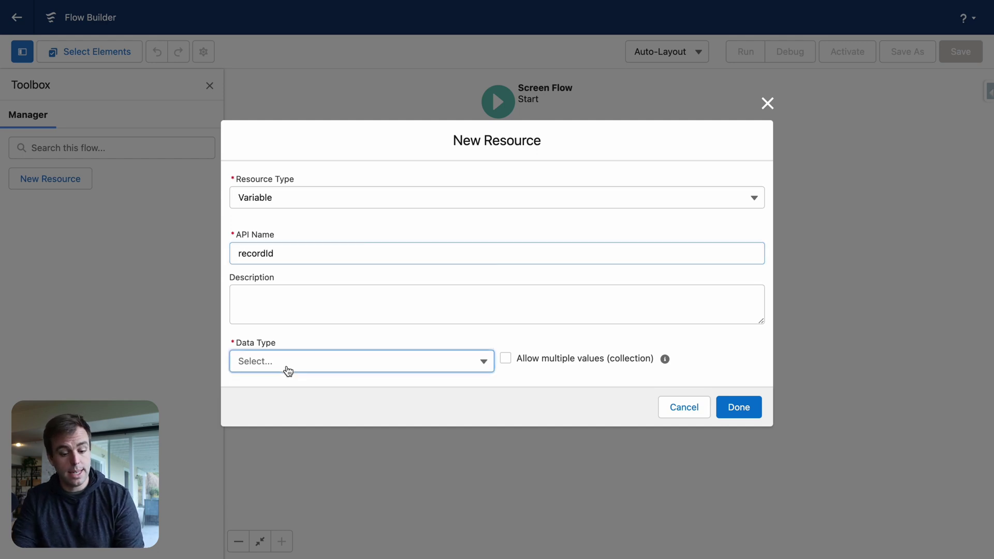
click(297, 120)
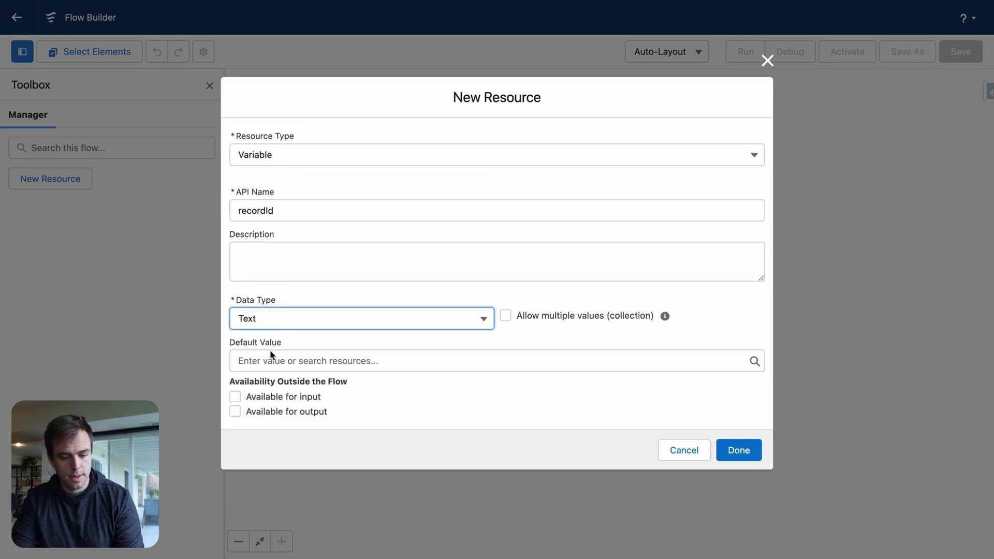
click(235, 399)
drag(251, 397, 367, 398)
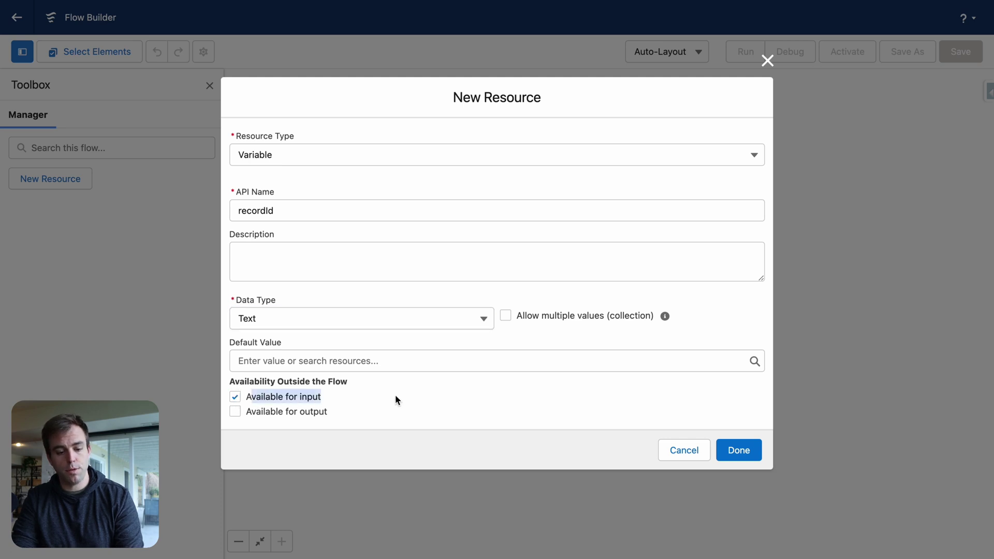
click(752, 452)
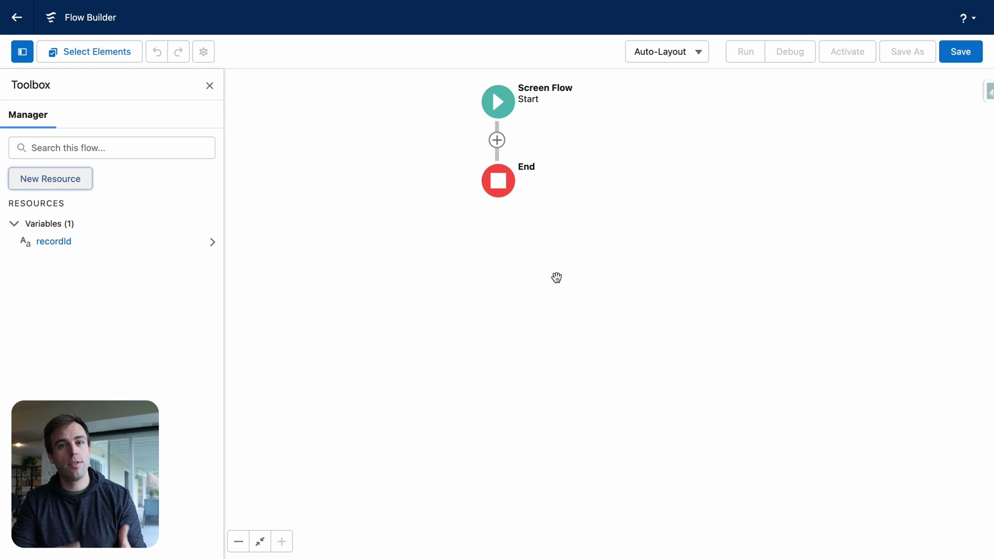
Add an action after Start, searching 'lock' and choosing GetRecordLockStatus.
click(497, 141)
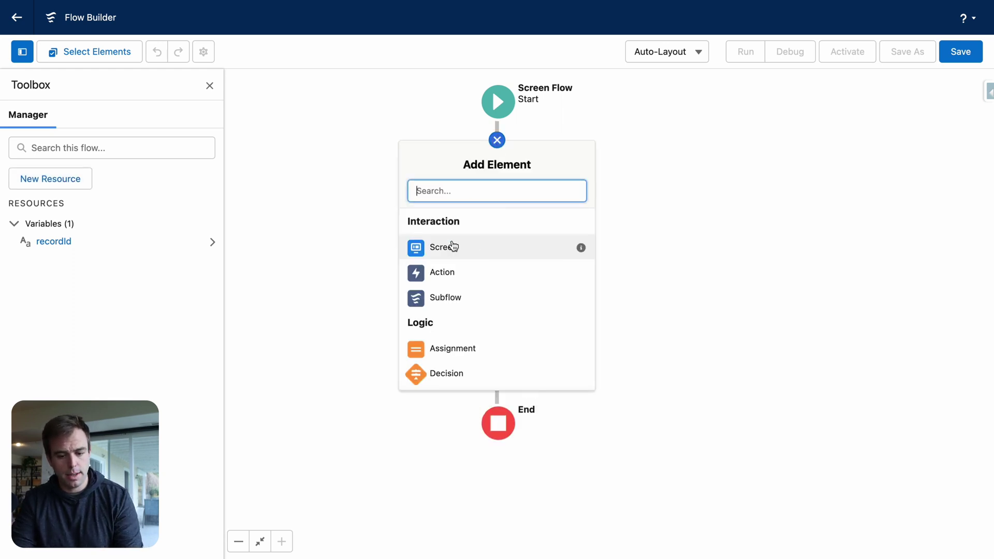
click(449, 270)
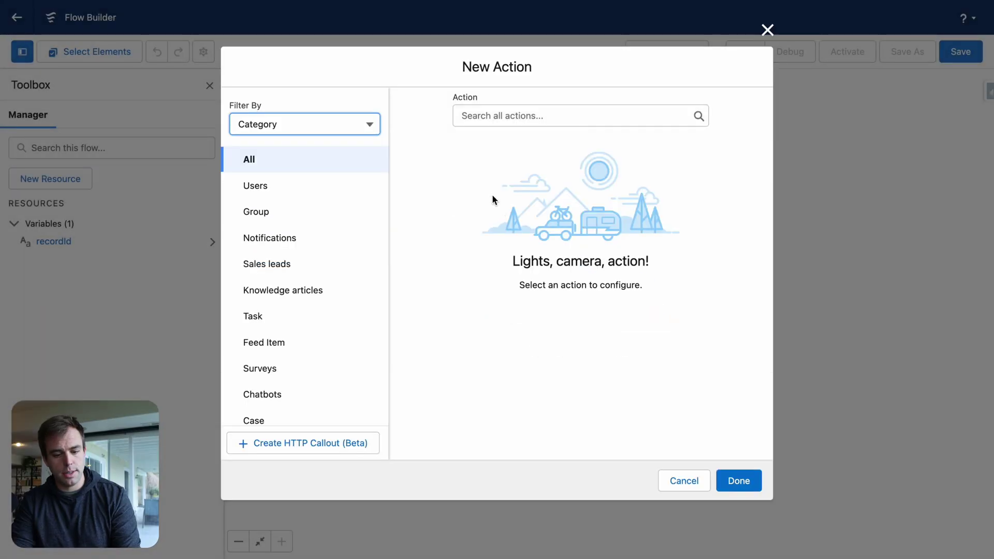
click(528, 111)
text(lock)
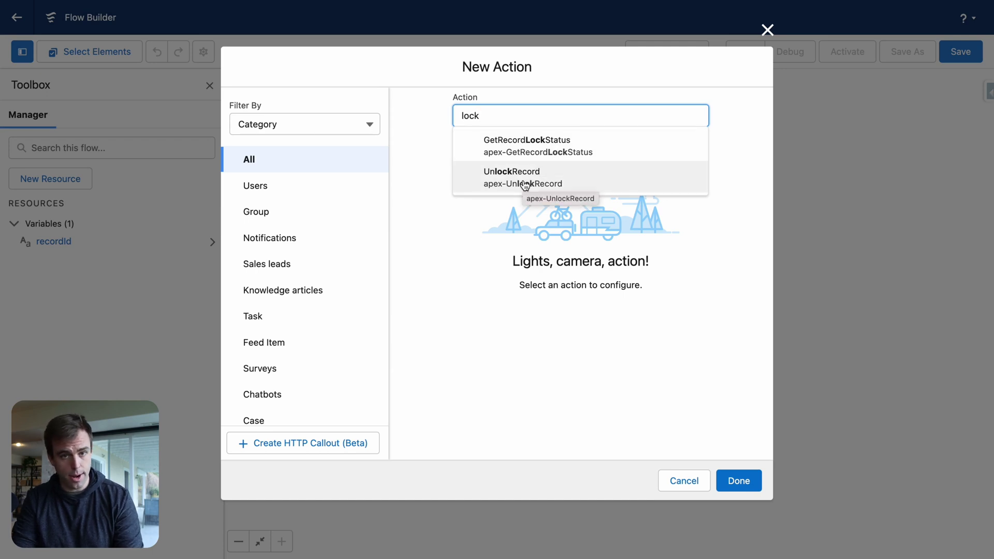
click(572, 152)
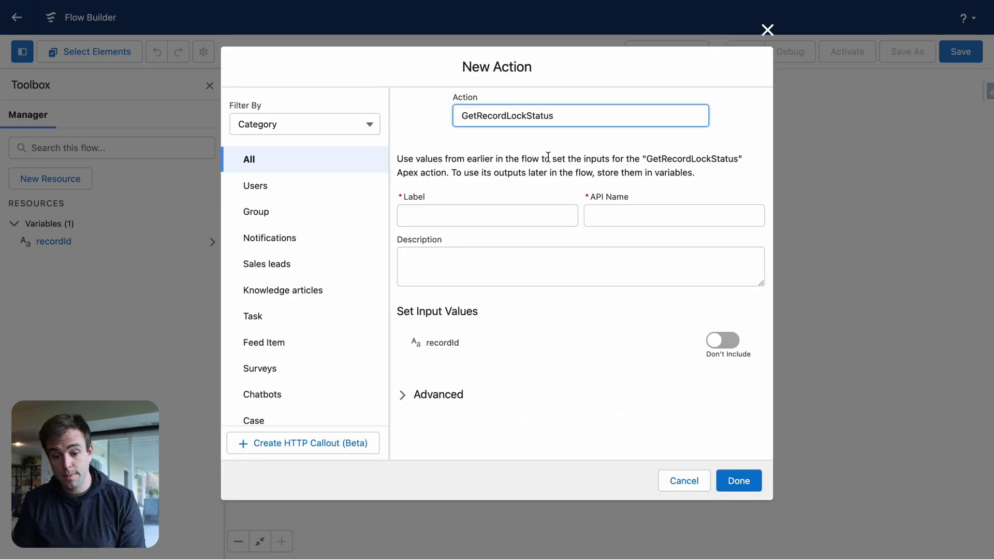
Label the action 'Check Lock Status' and pass {!recordId} as its recordId input.
click(455, 220)
text(Check)
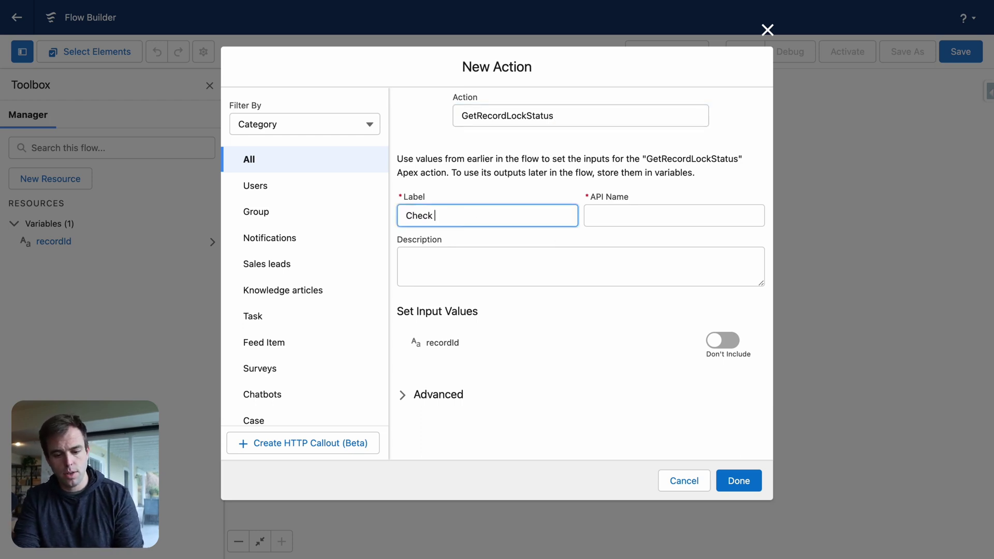
text( Lock Status)
double_click(446, 346)
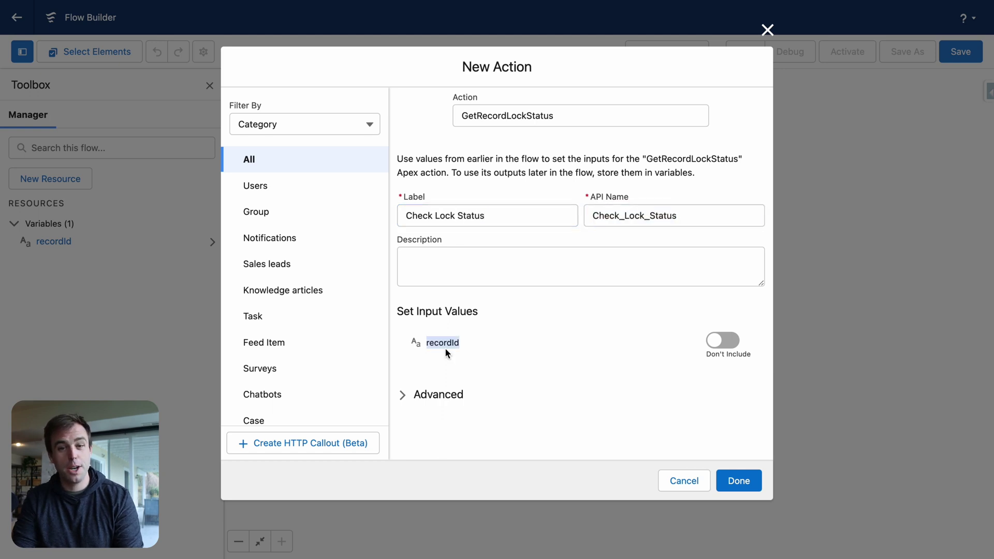
click(723, 340)
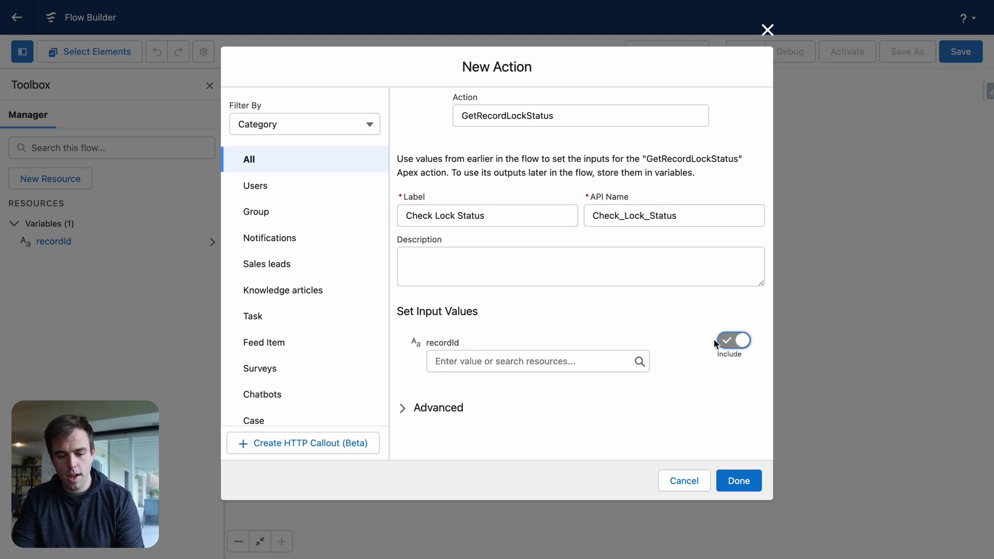
click(458, 361)
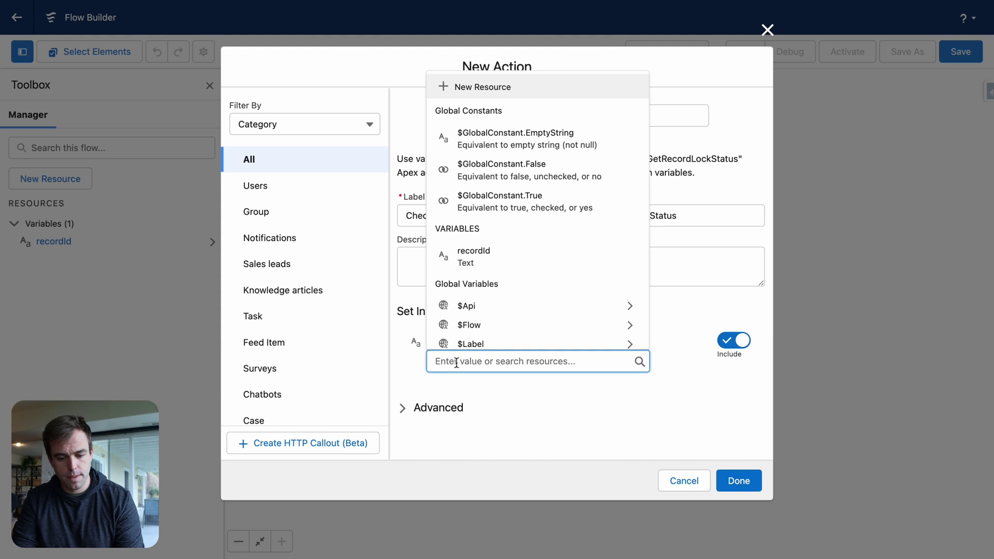
click(482, 260)
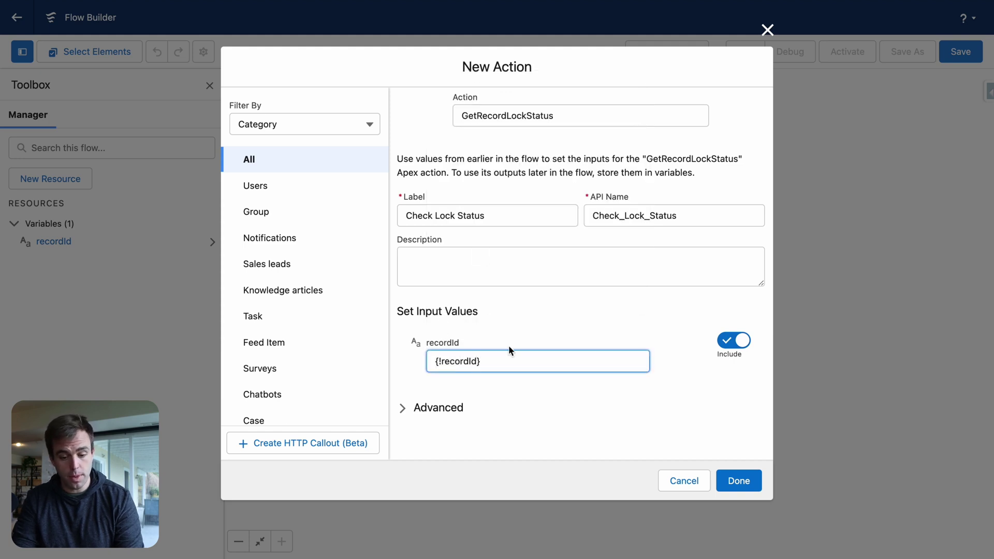
click(526, 404)
click(526, 397)
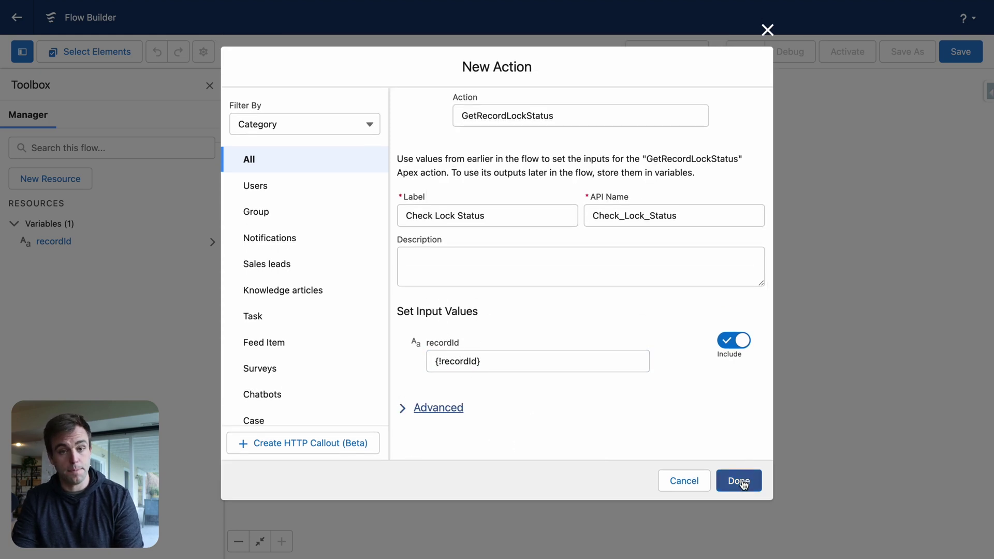
click(739, 481)
scroll(466, 424, down, 2)
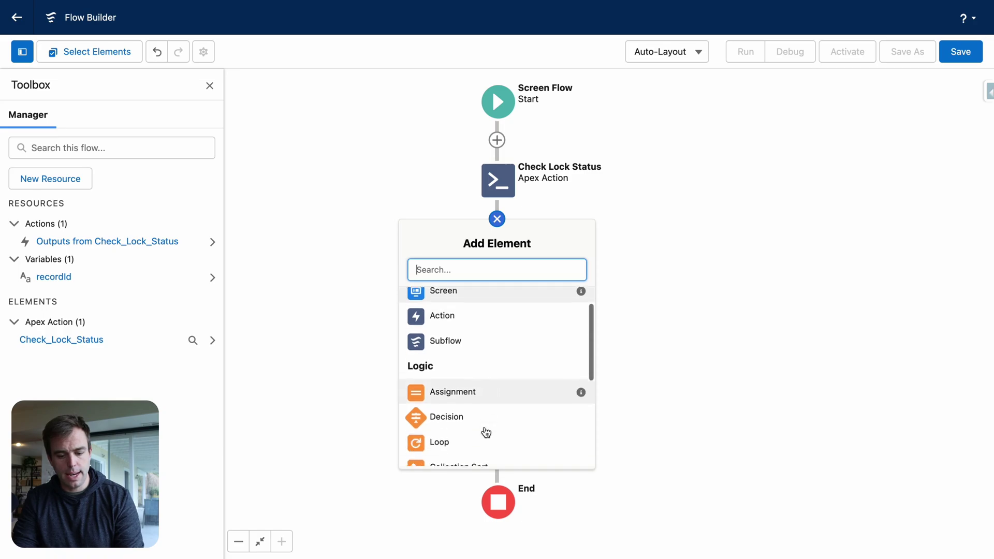
Add an 'Is Record Locked?' decision with outcome 'Yes, Locked' testing Check_Lock_Status's locked output.
click(455, 407)
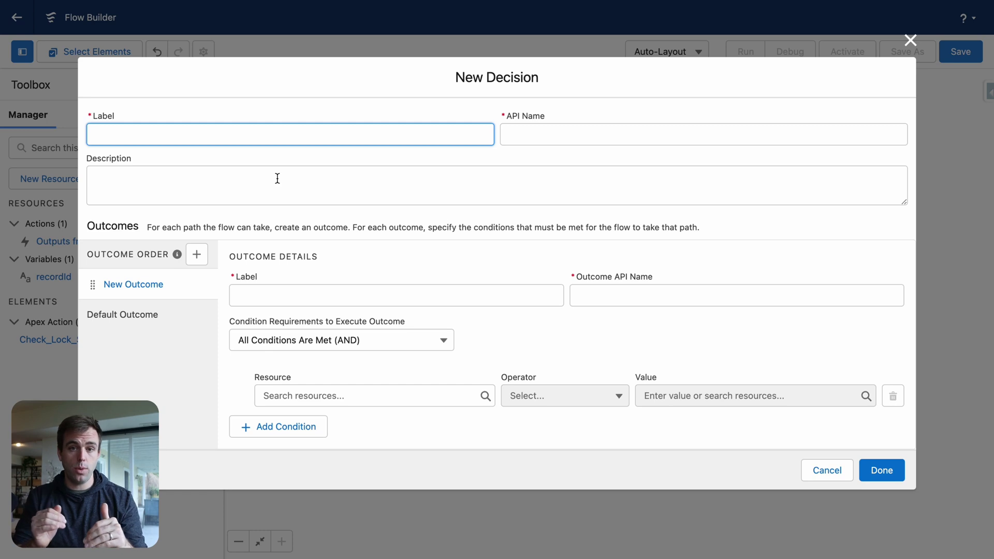
text(Is R)
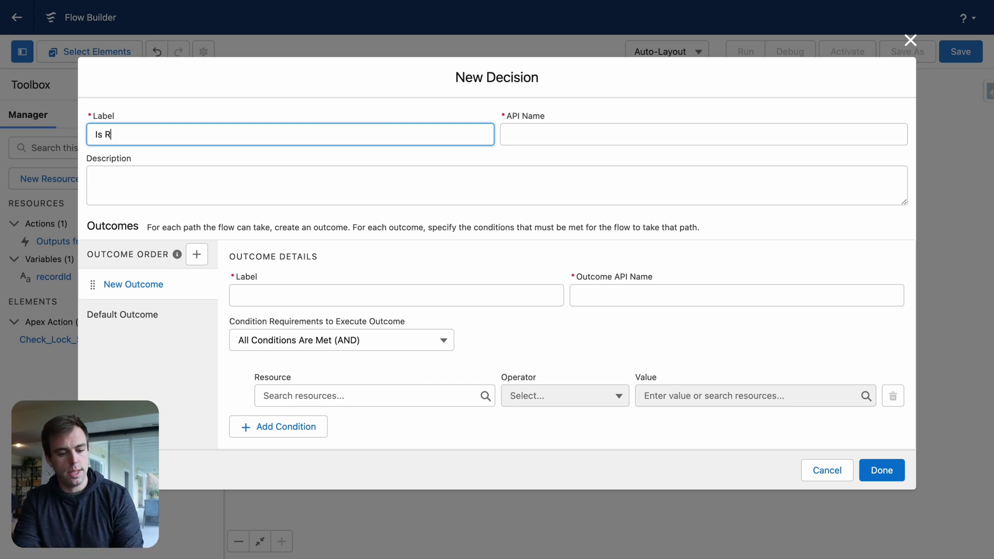
text(ecord Locked?)
key(Tab)
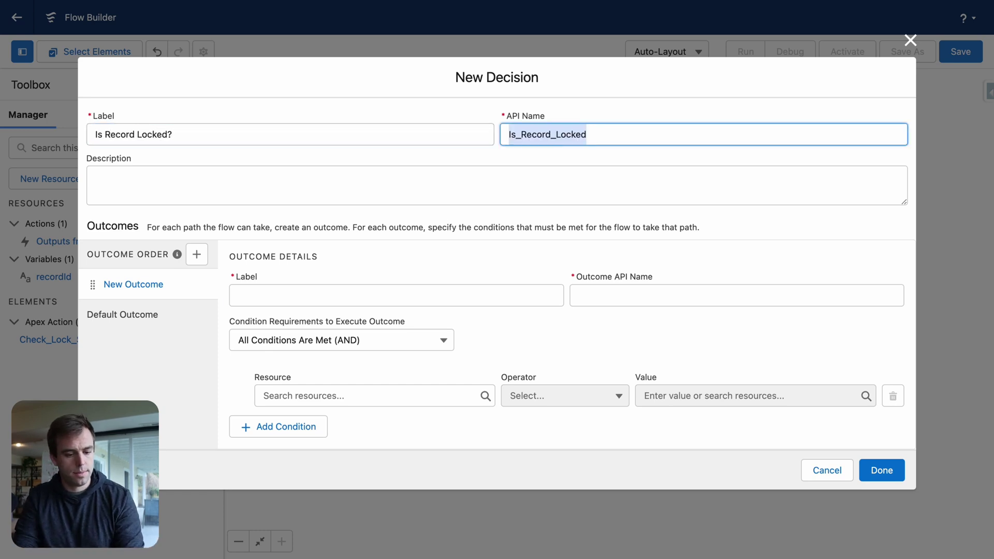
click(396, 295)
text(Yes, L)
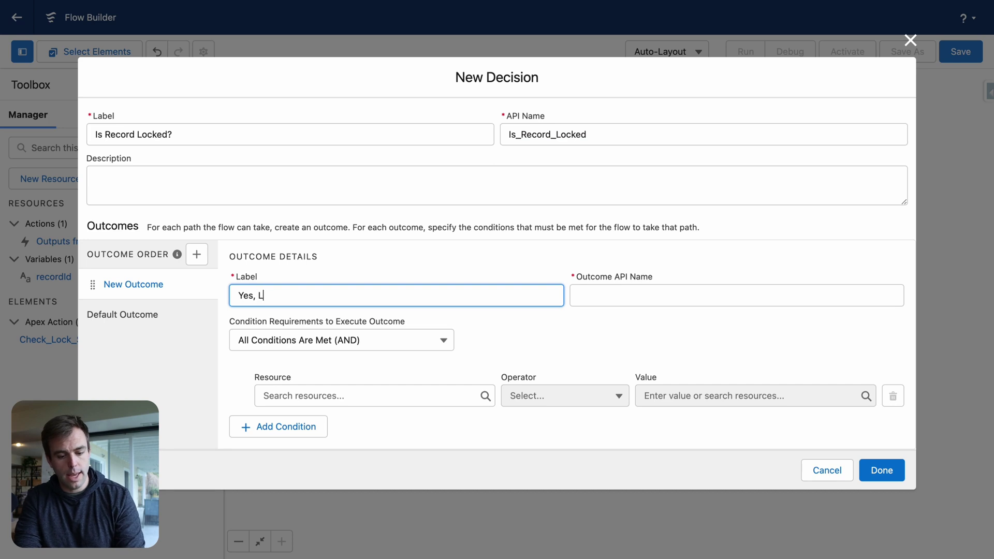
text(ocked)
key(Tab)
click(348, 396)
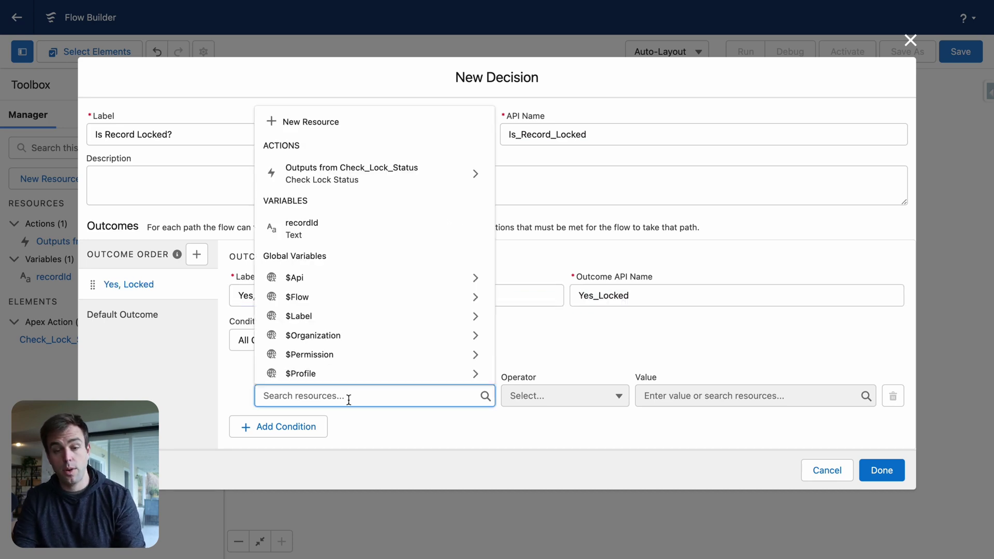
click(339, 171)
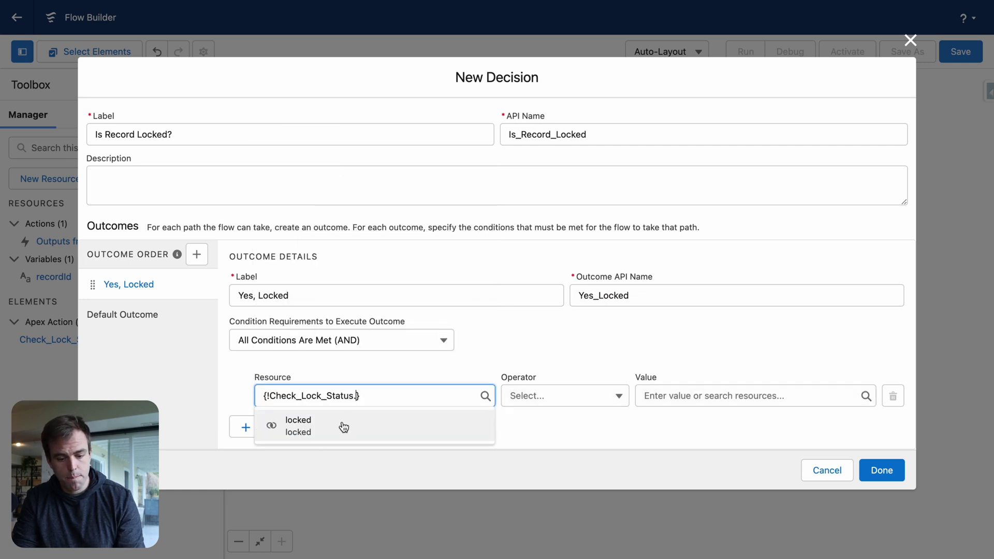
click(332, 427)
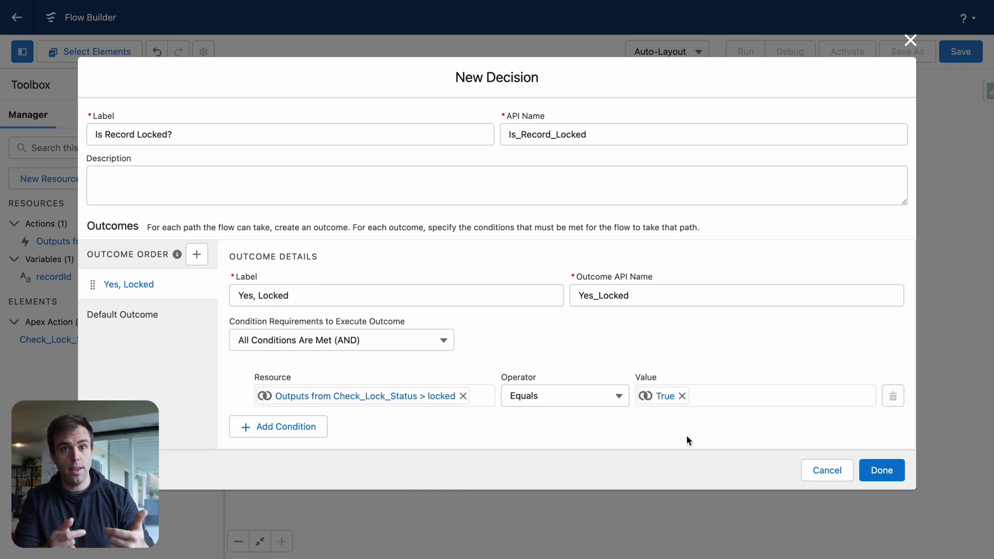
Rename the default outcome to 'Not Locked'.
click(131, 316)
triple_click(329, 282)
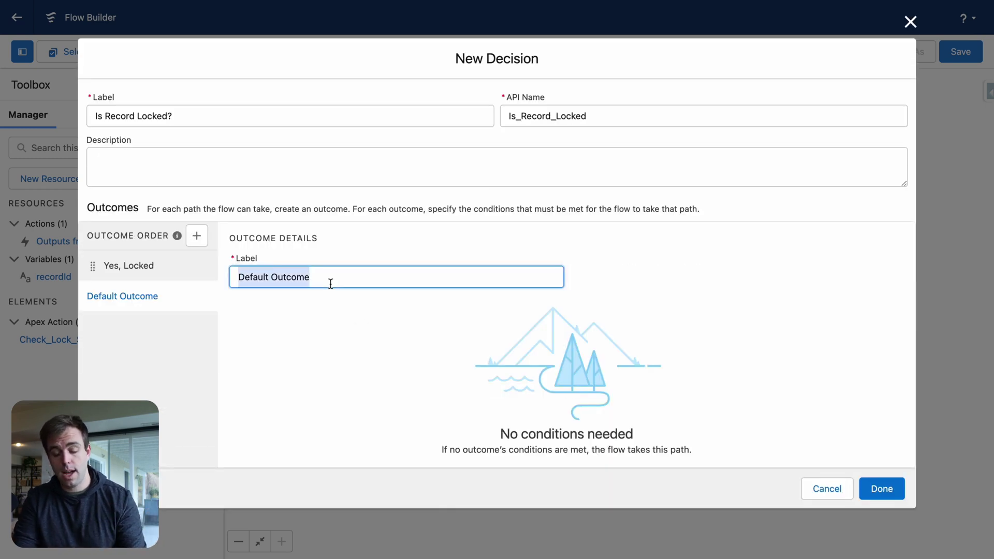
text(Not Locked)
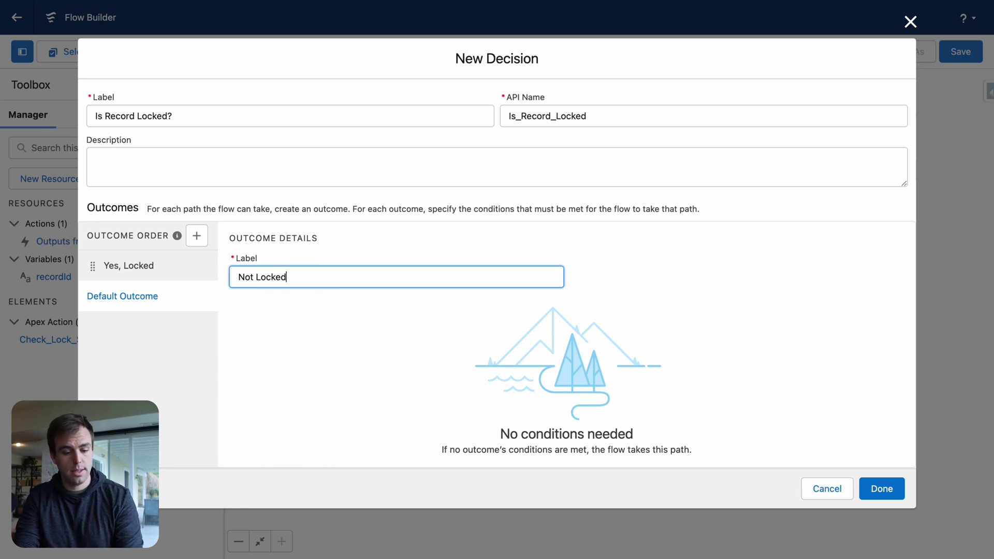
click(339, 336)
click(202, 273)
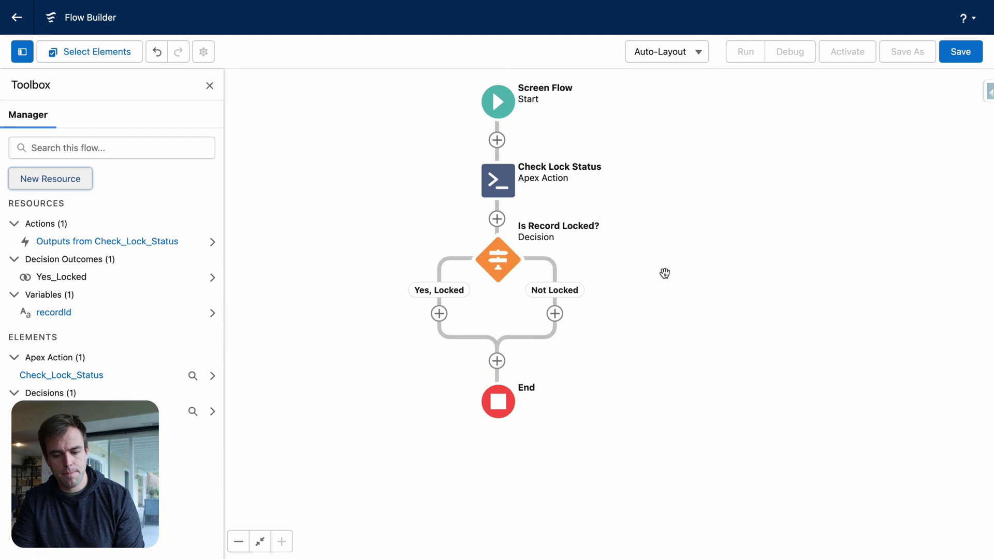
scroll(668, 277, down, 1)
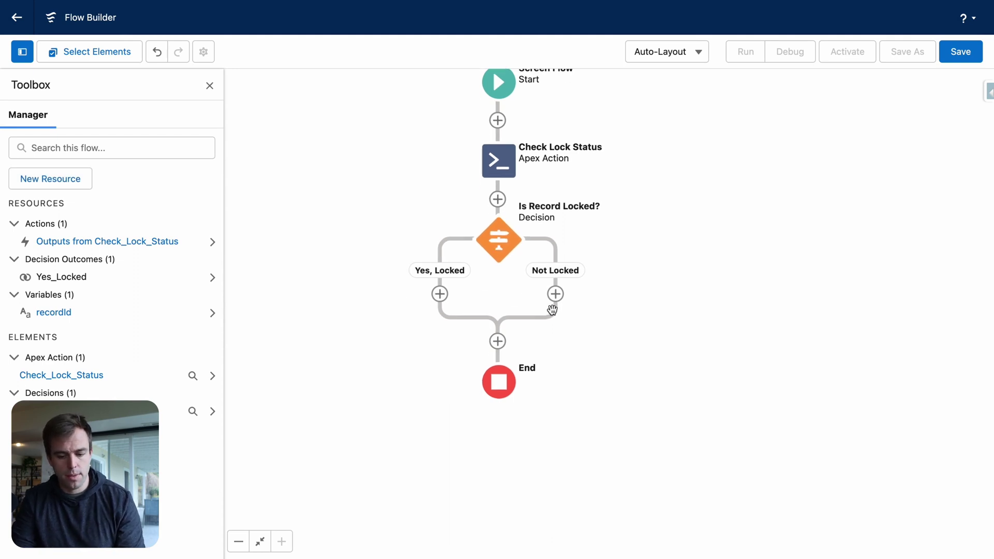
Add a screen labelled 'Record is Not Locked' on the Not Locked branch.
click(555, 294)
scroll(578, 498, down, 5)
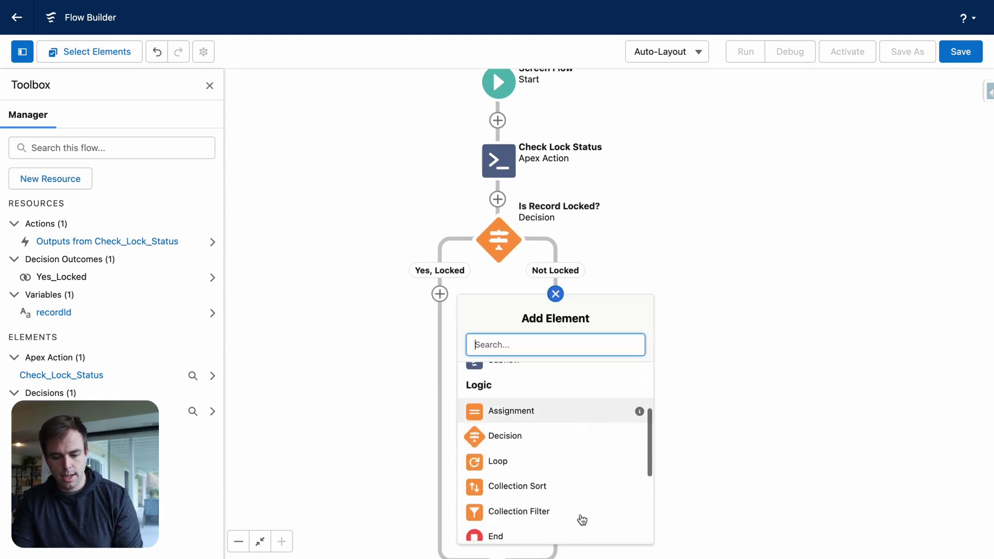
click(530, 475)
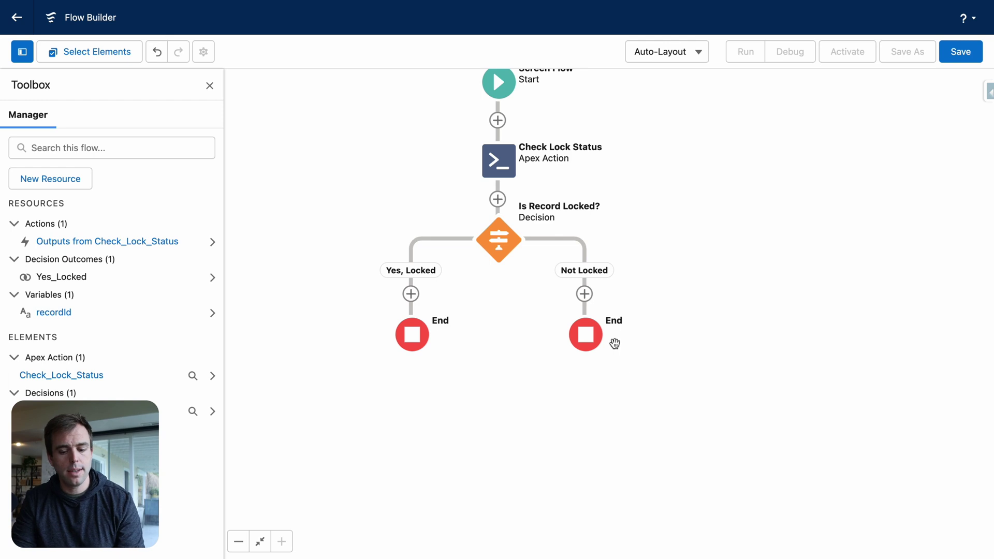
click(584, 294)
click(535, 421)
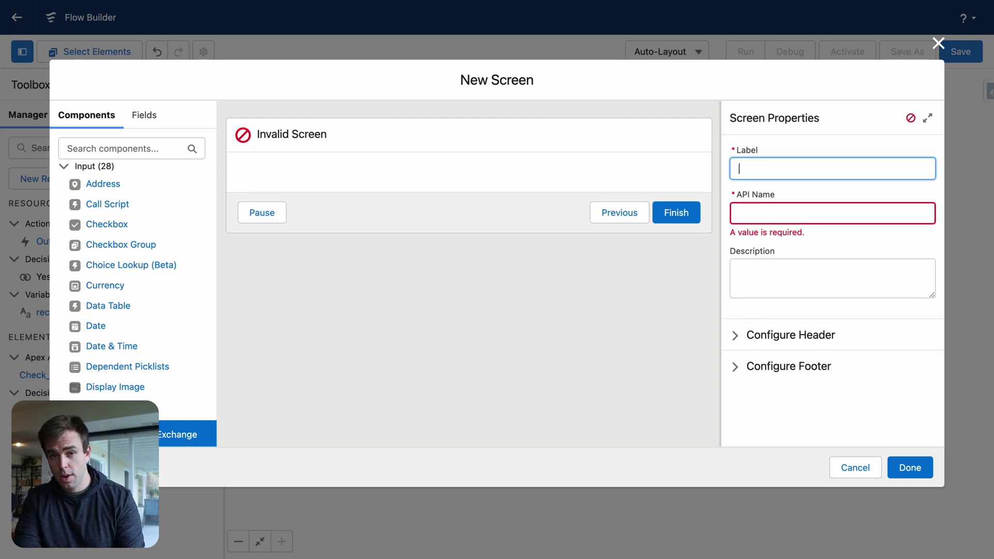
text(Record i)
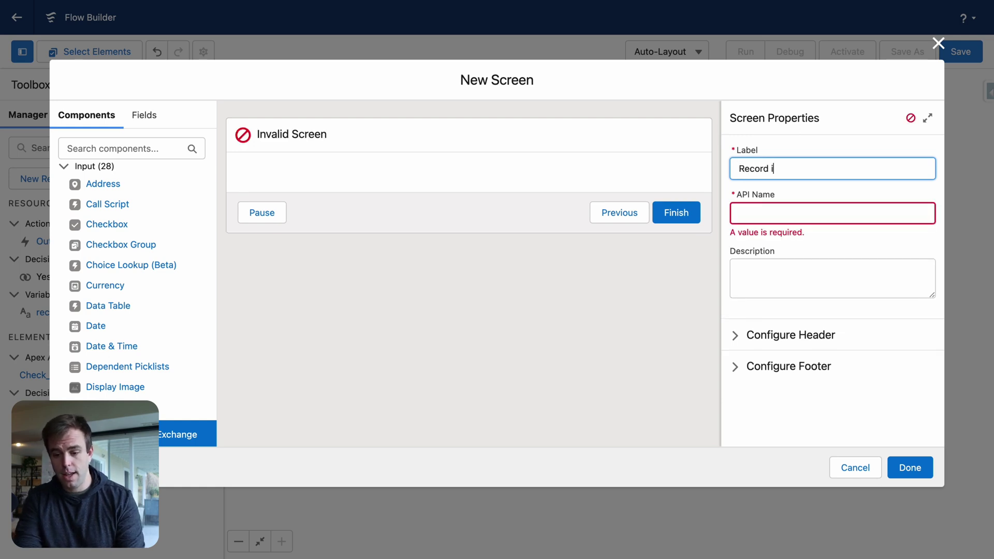
text(s Not Locked)
click(294, 163)
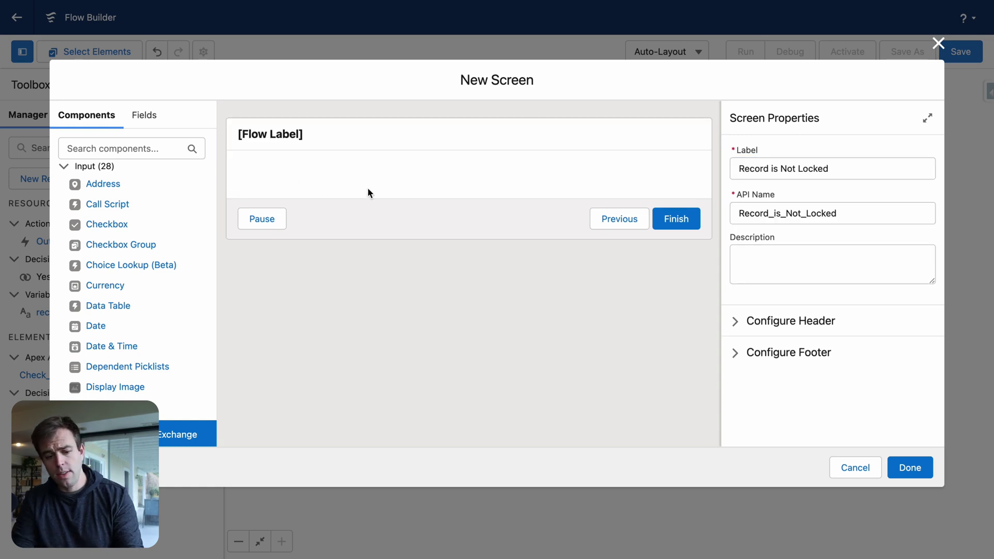
Add a Display Text component 'NotLockedMesssage' reading 'The current record is not locked.'.
click(96, 149)
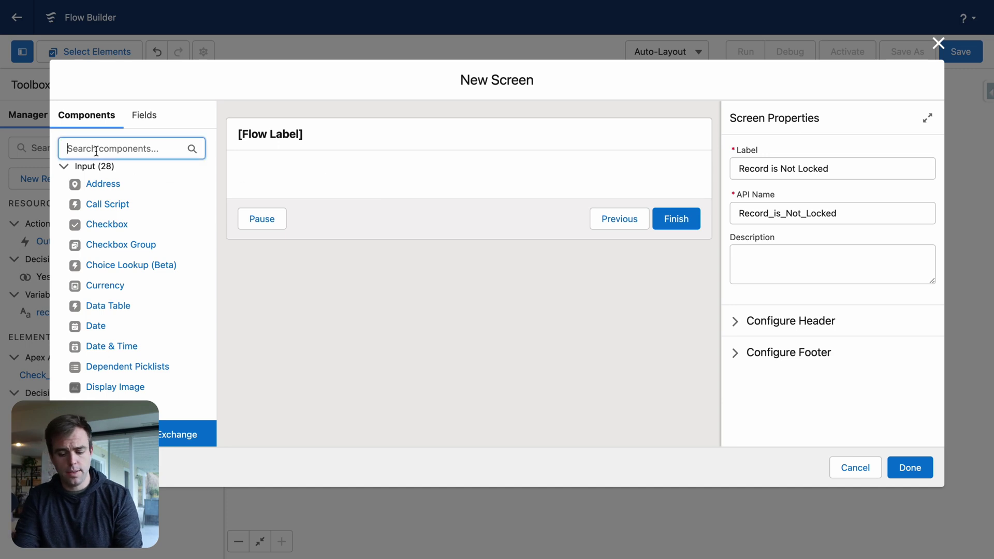
text(disp)
click(106, 184)
text(Me)
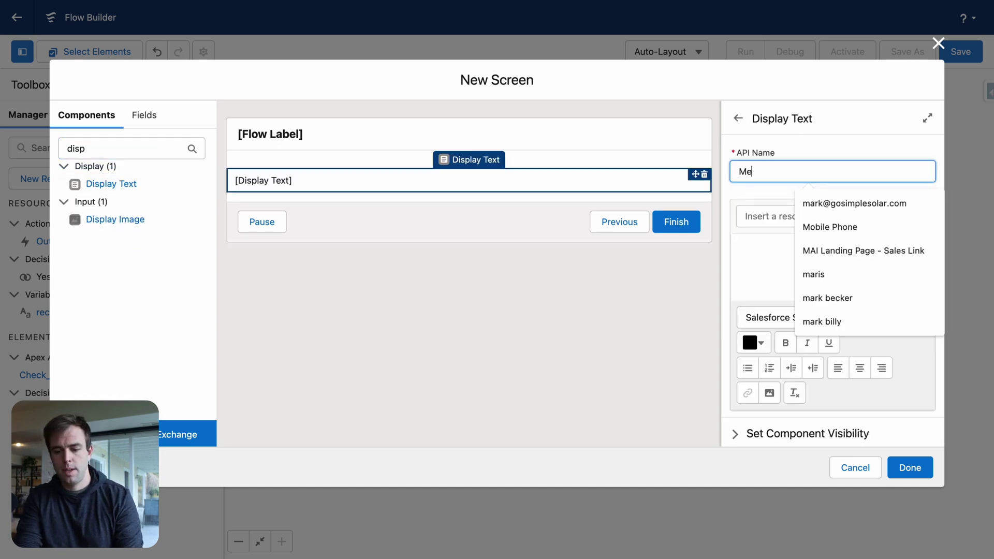
key(BackSpace)
key(BackSpace)
text(NotLockedMesssage)
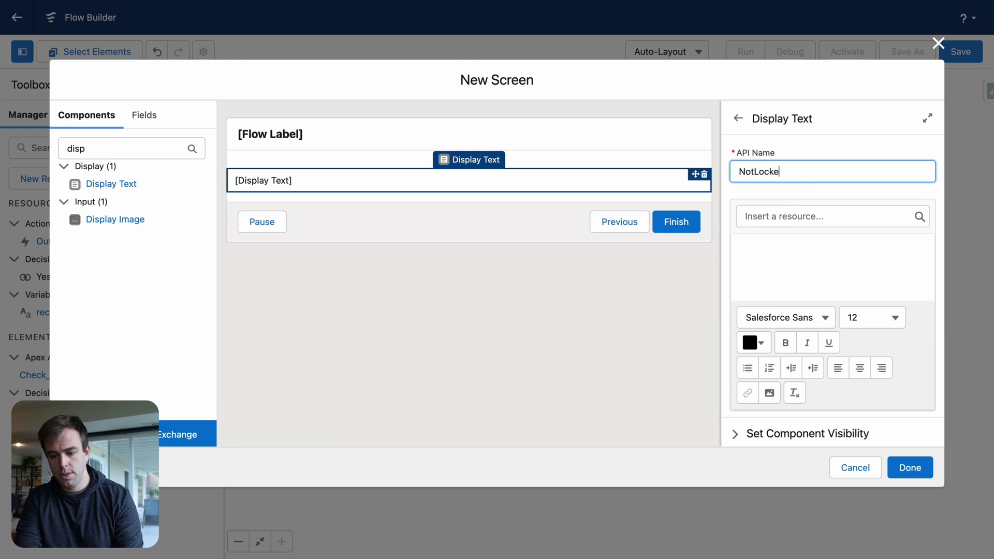
click(803, 254)
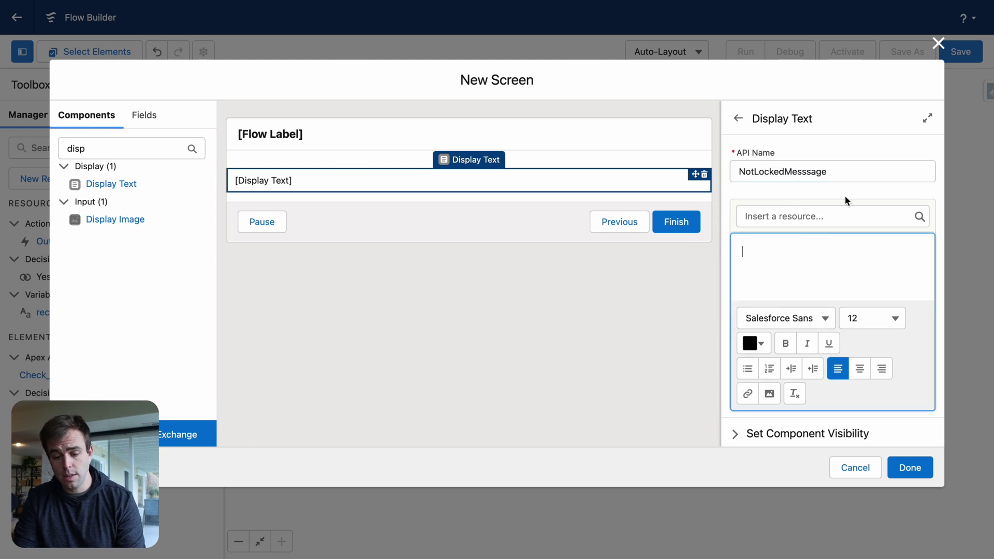
text(The)
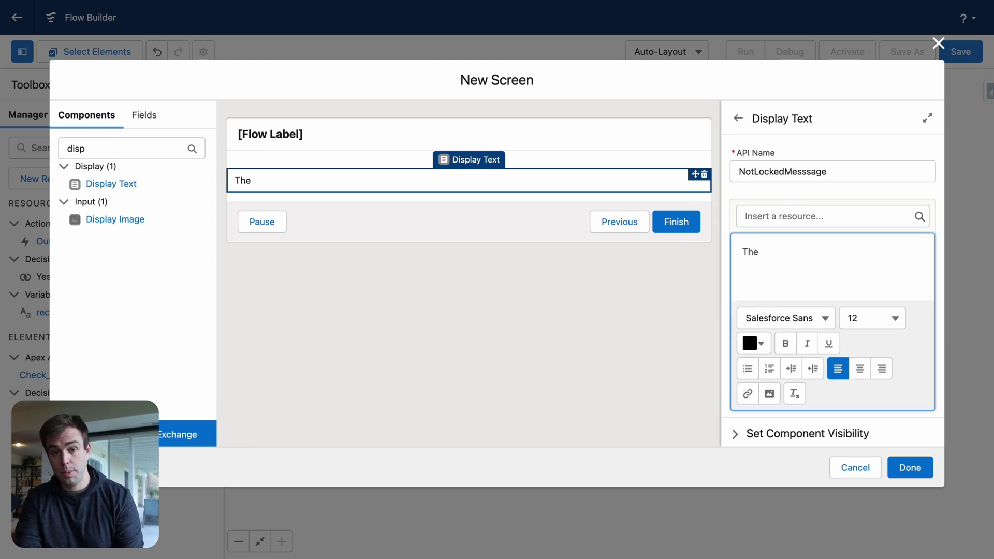
text( current record )
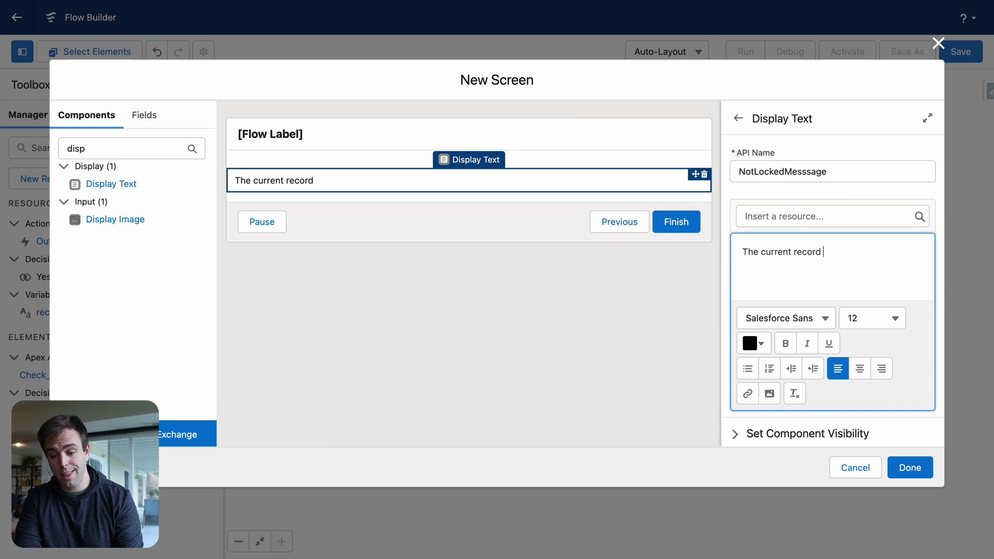
text(is not locked.)
click(913, 471)
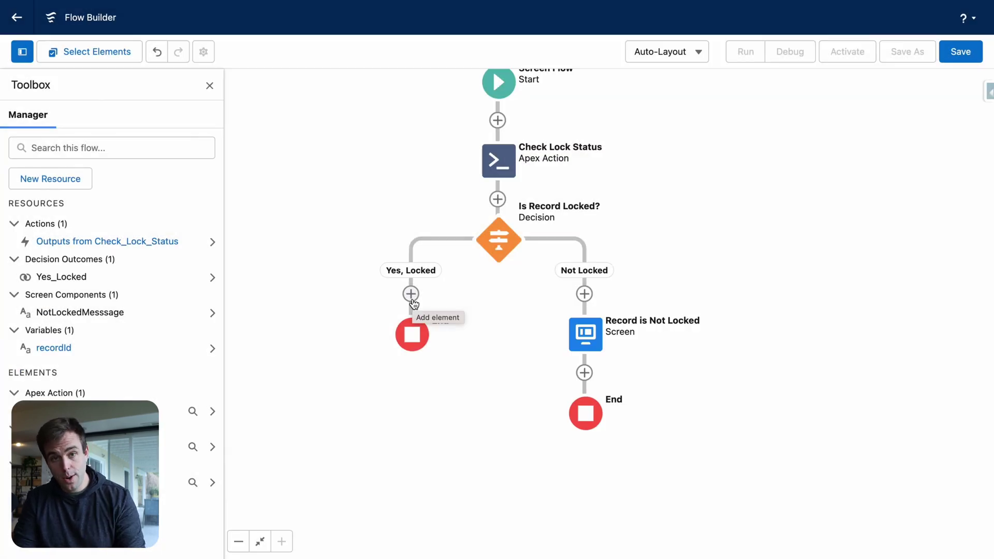
Add an action on the Yes, Locked branch using the UnlockRecord Apex action.
click(411, 294)
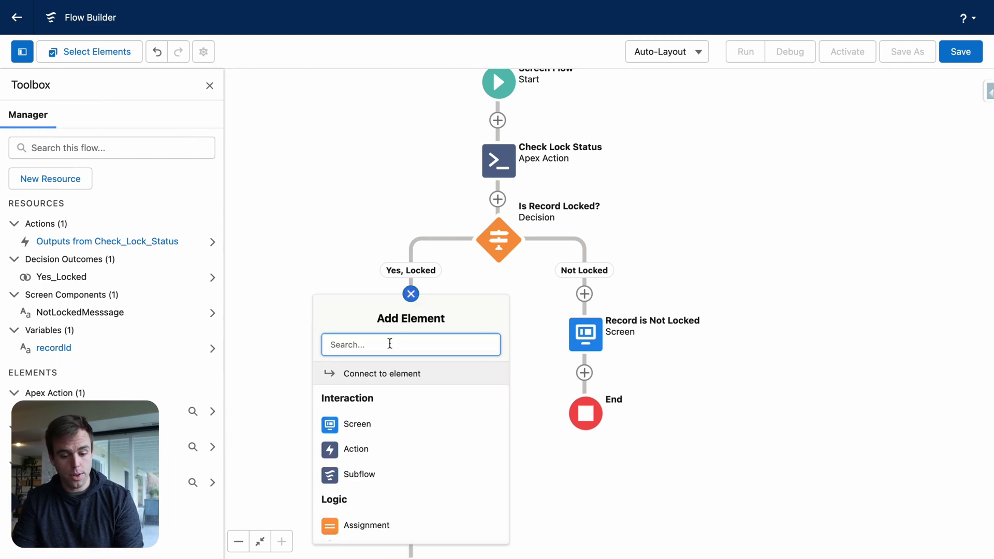
text(action)
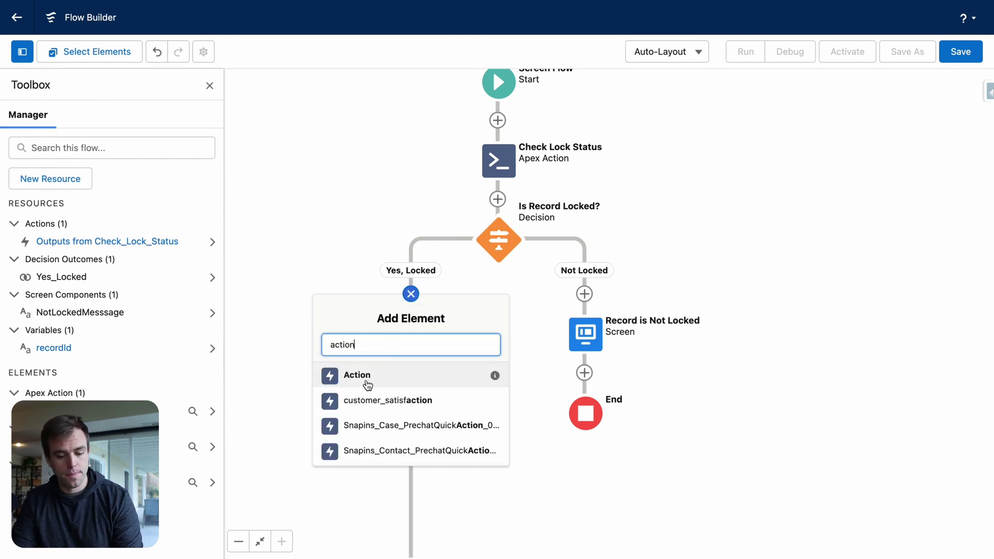
click(372, 381)
text(lock)
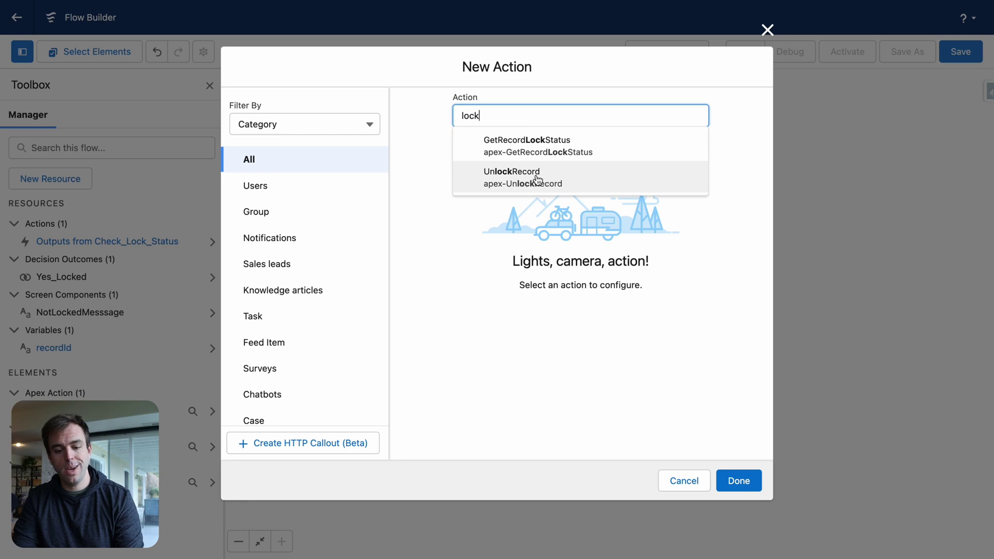
click(562, 179)
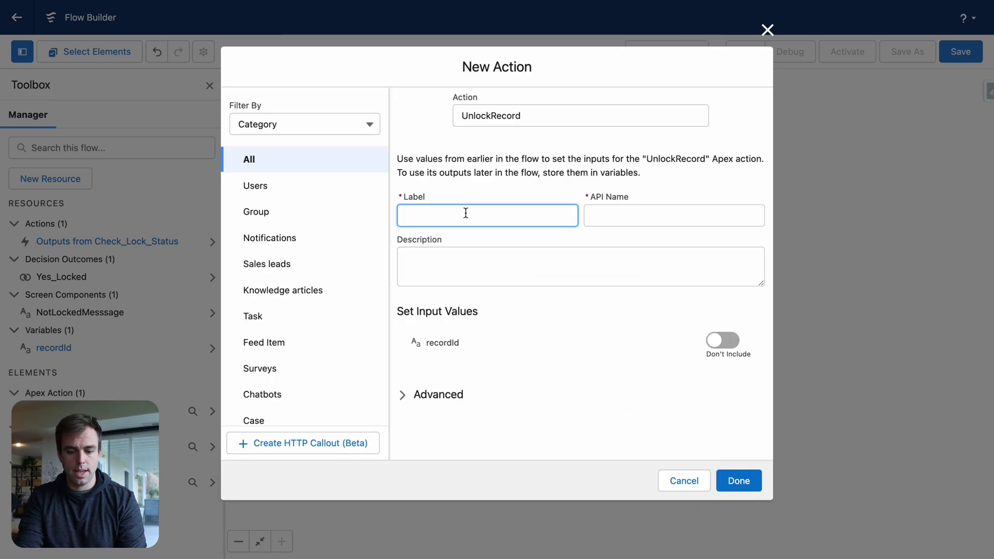
Label the action 'Unlock Record' and pass {!recordId} as its recordId input.
text(Unl)
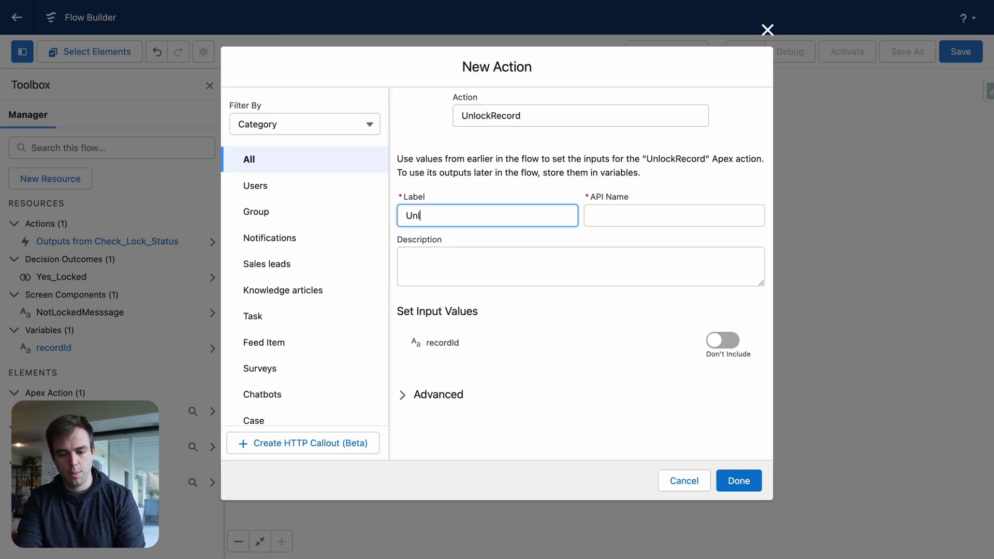
text(ock Record)
key(Tab)
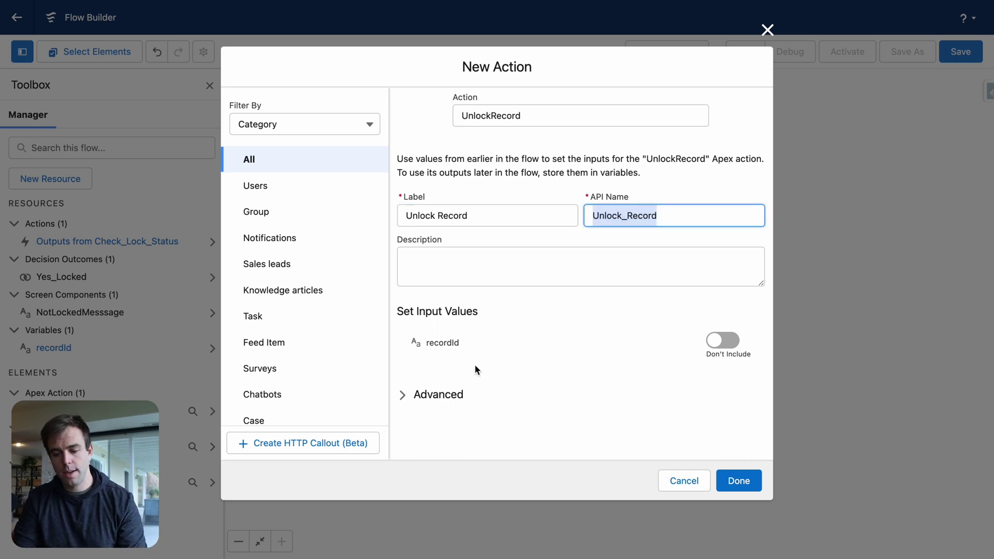
click(717, 354)
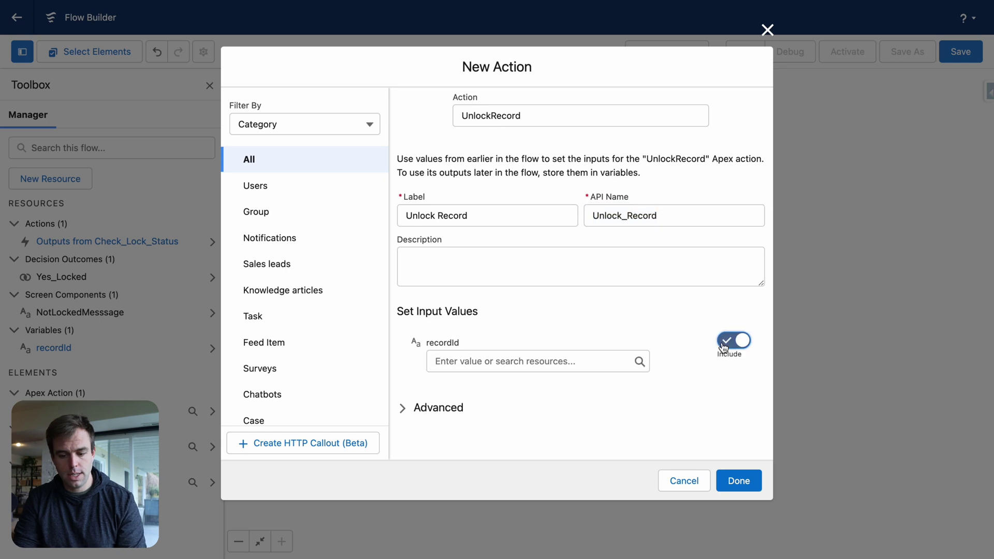
click(451, 371)
scroll(501, 196, down, 5)
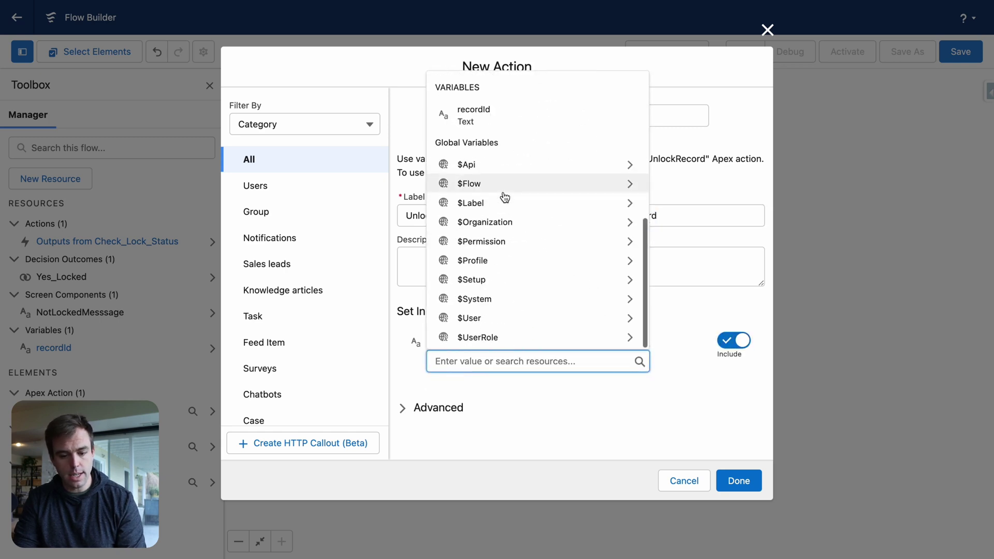
click(492, 115)
click(750, 483)
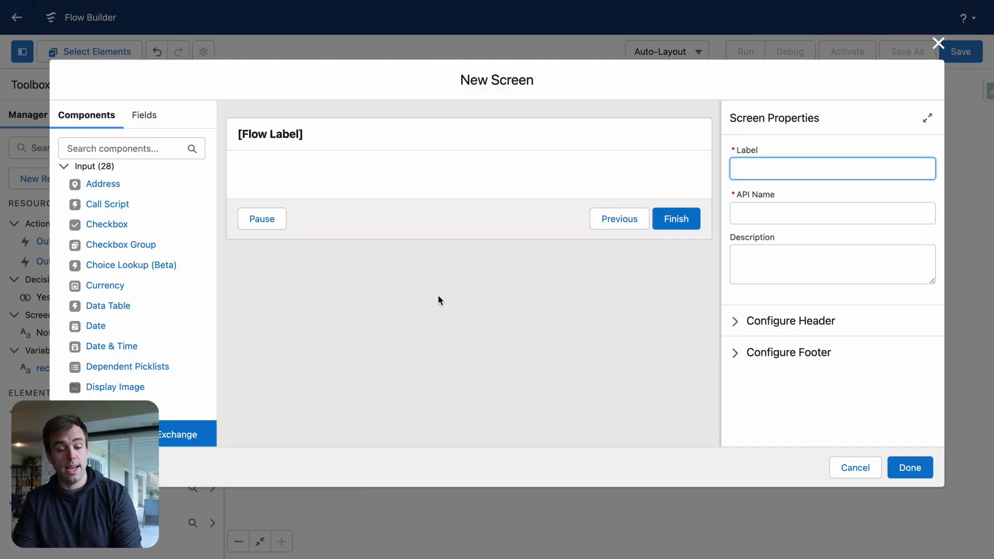
Label the screen 'Record Is Now Unlocked' with Display Text 'Your record has now been unlocked.'.
text(Record Is Now Unlocked)
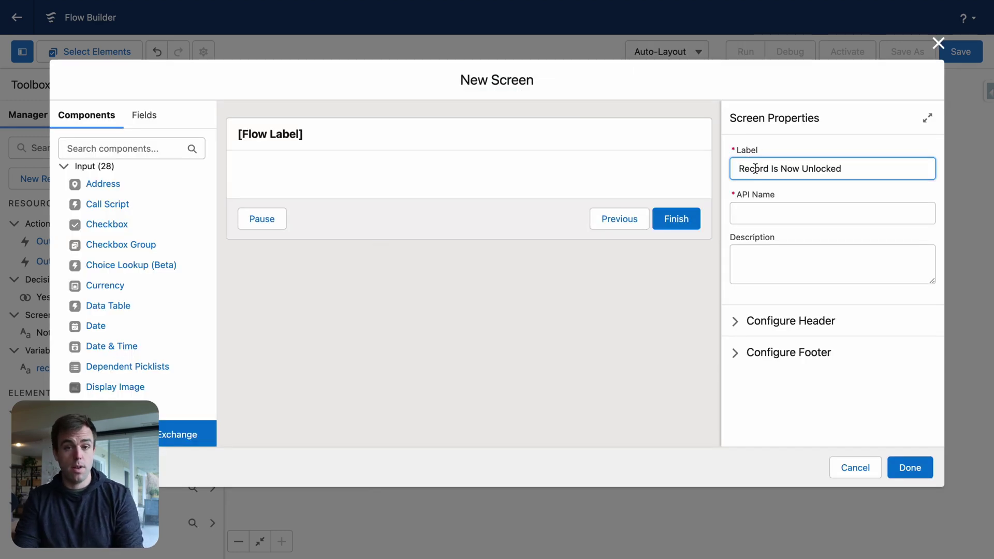
key(Tab)
key(Tab)
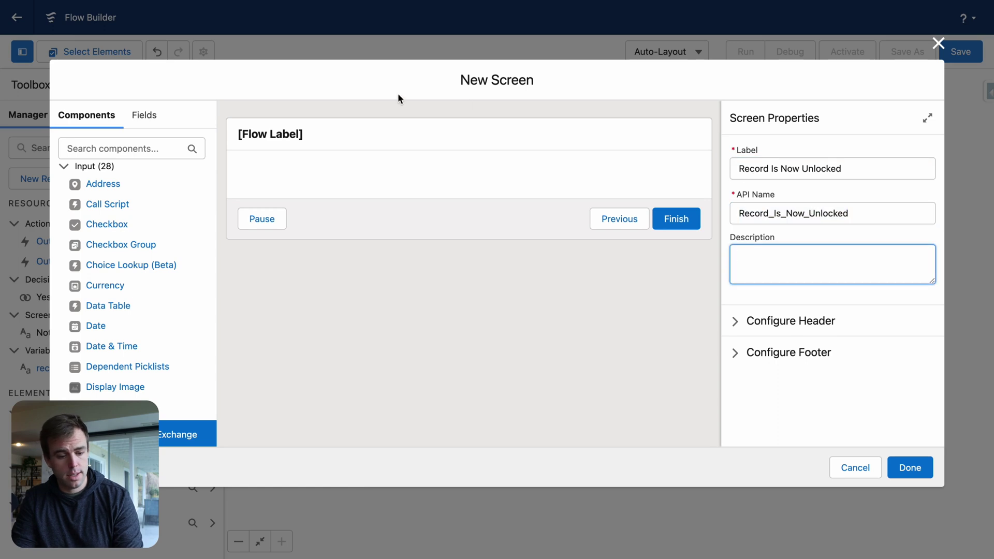
click(145, 150)
text(disp)
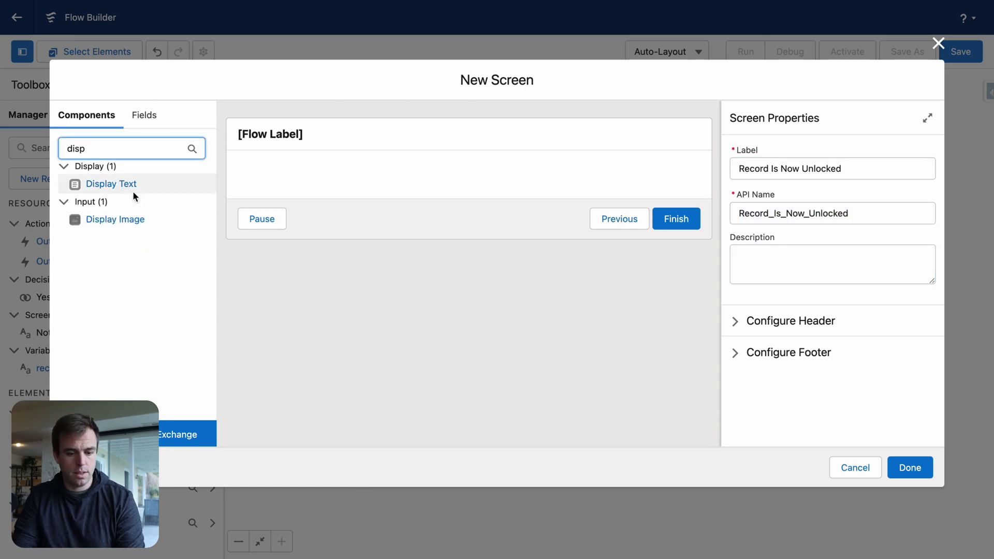
drag(122, 184, 403, 183)
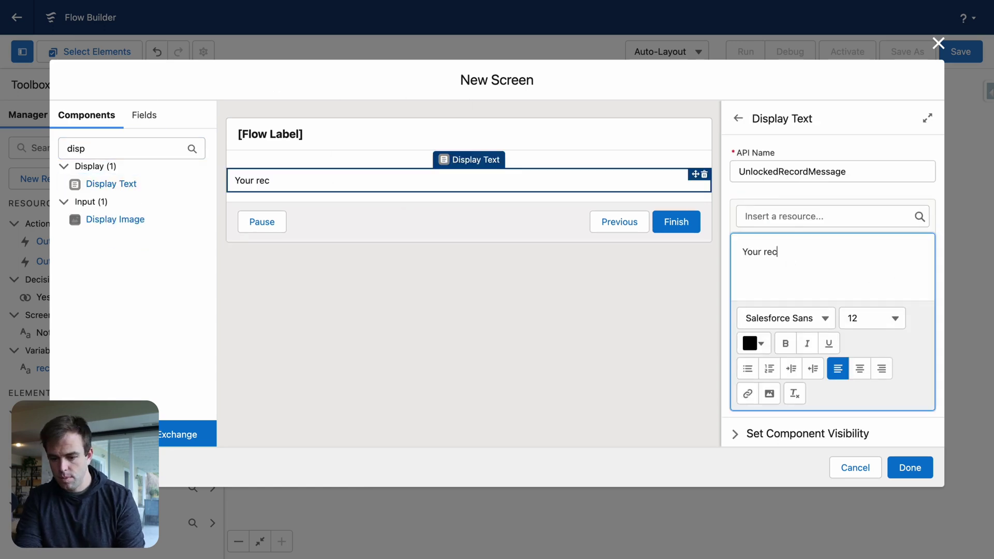
text(ord has now been u)
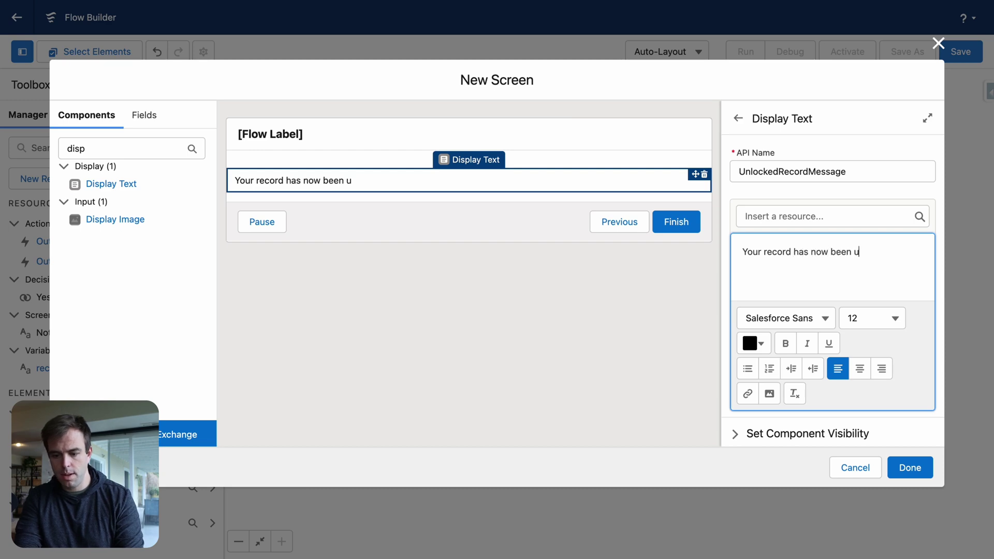
text(nlocked.)
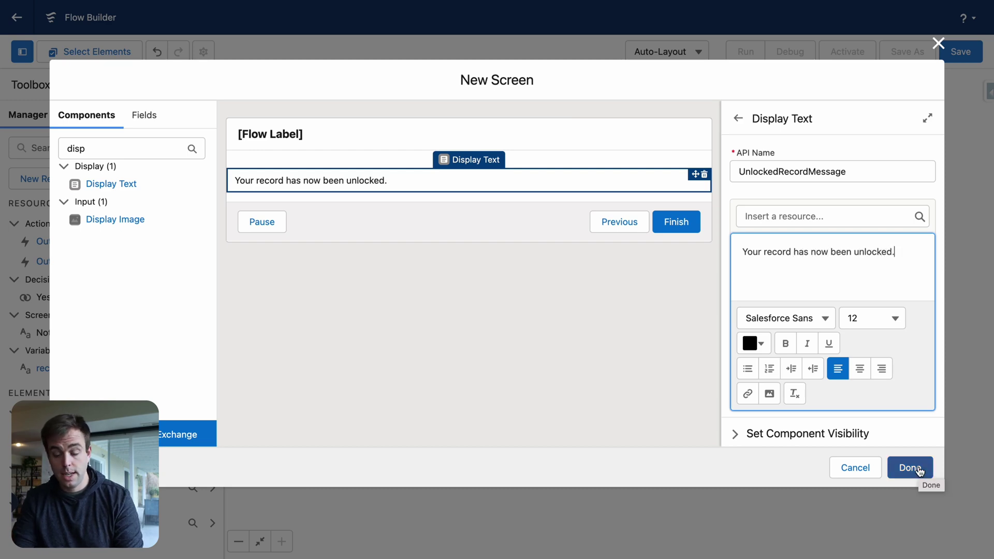
click(909, 467)
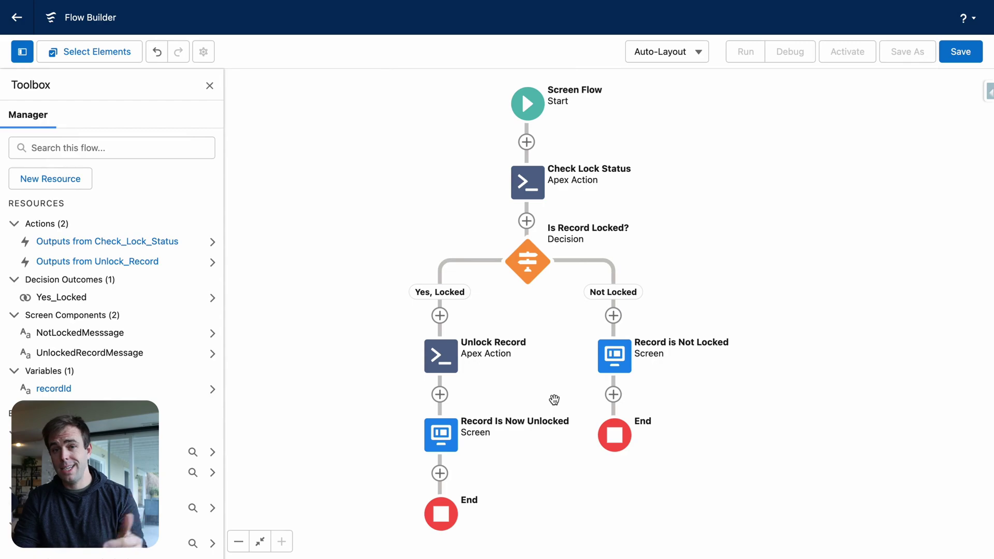
click(961, 52)
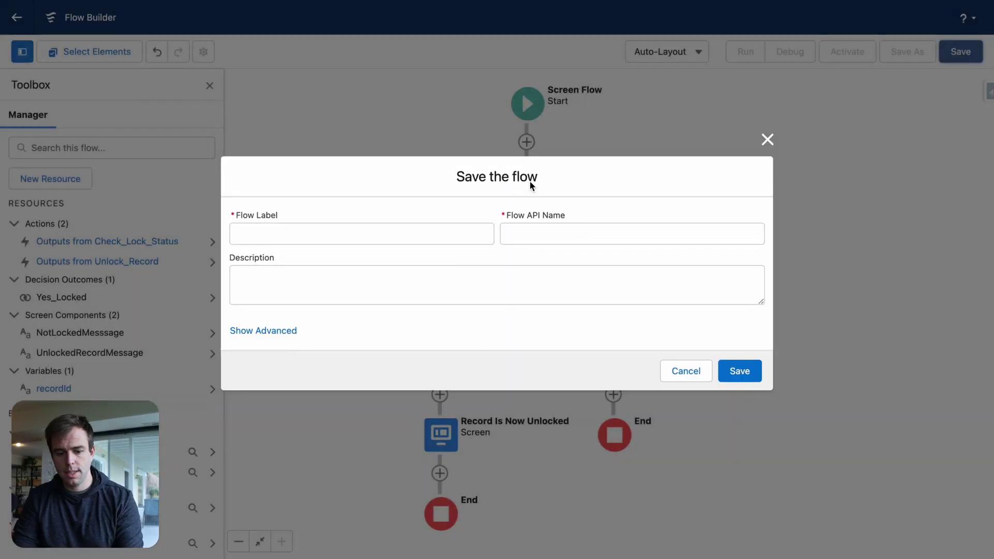
Save the flow as 'Approval Process - Unlock Record' with API name Approval_Process_Unlock_Record.
click(334, 234)
text(Approv)
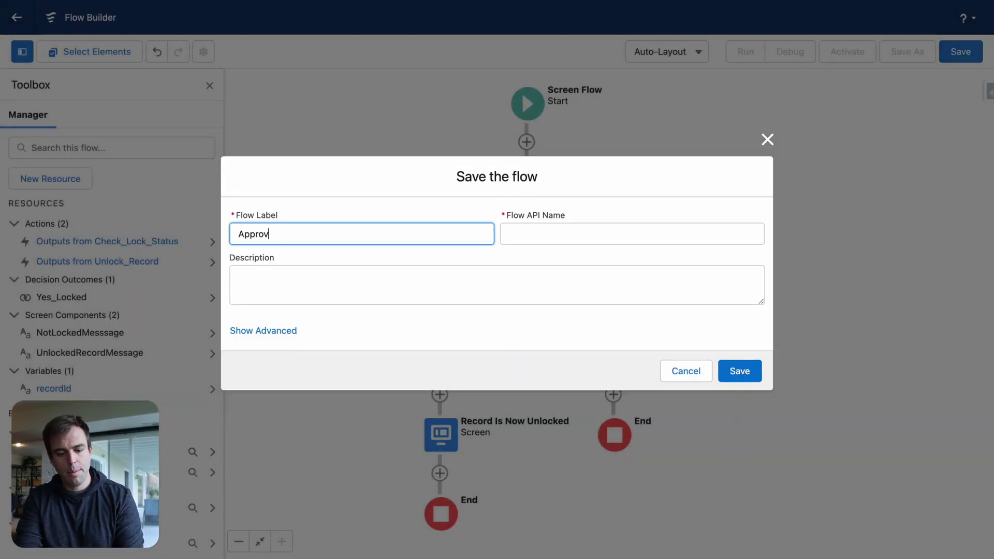
text(al Process -)
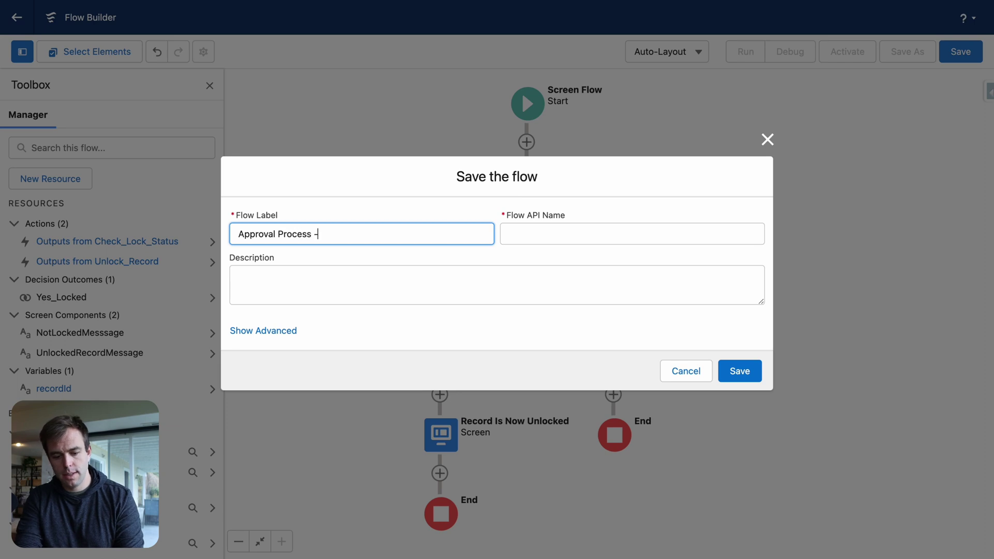
text( Unlock Record)
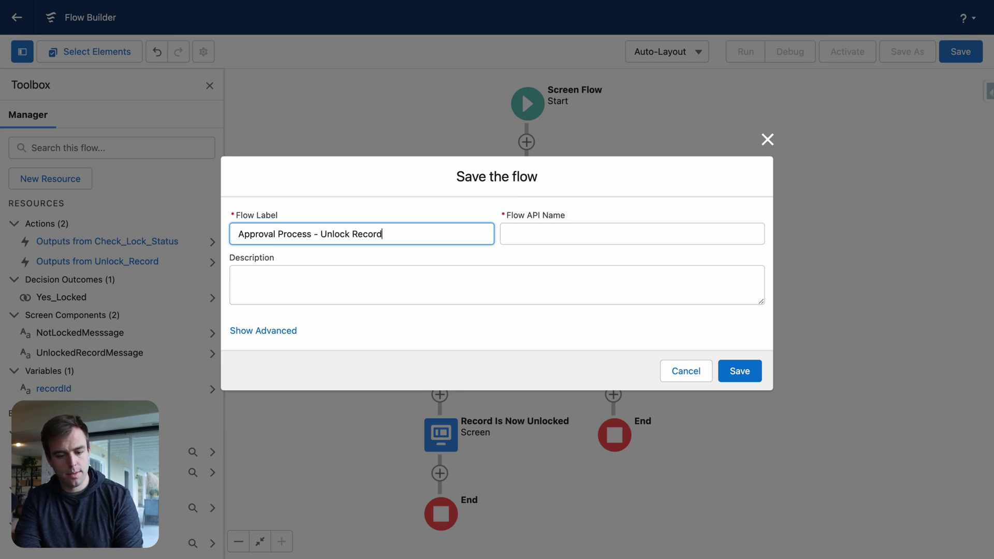
click(421, 284)
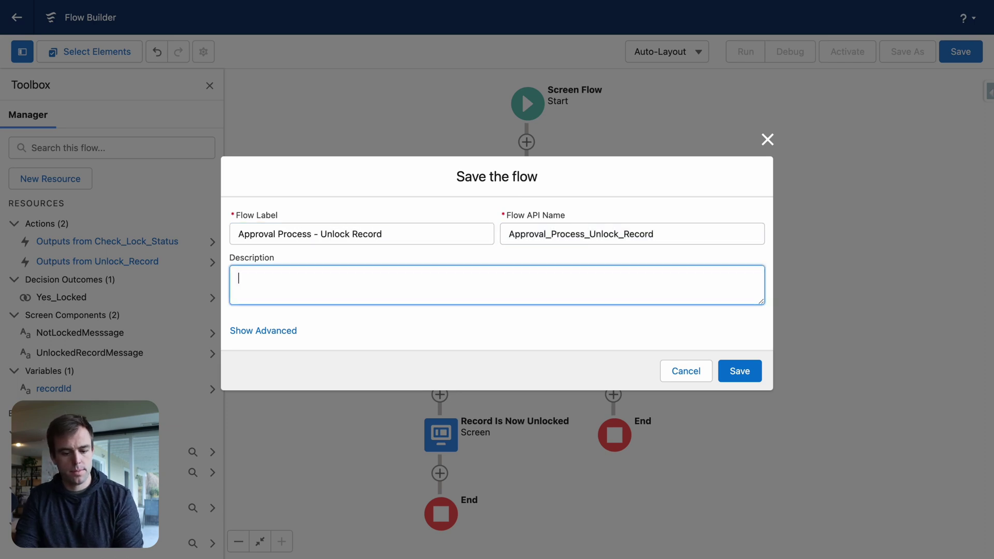
click(740, 377)
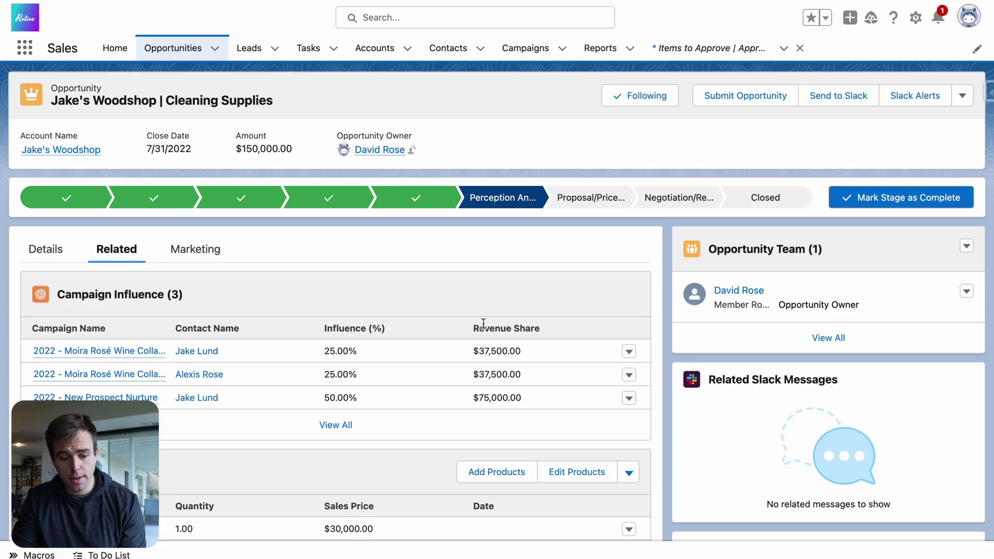
Scroll down through the Opportunity record page to review it.
scroll(484, 327, down, 3)
scroll(484, 328, down, 15)
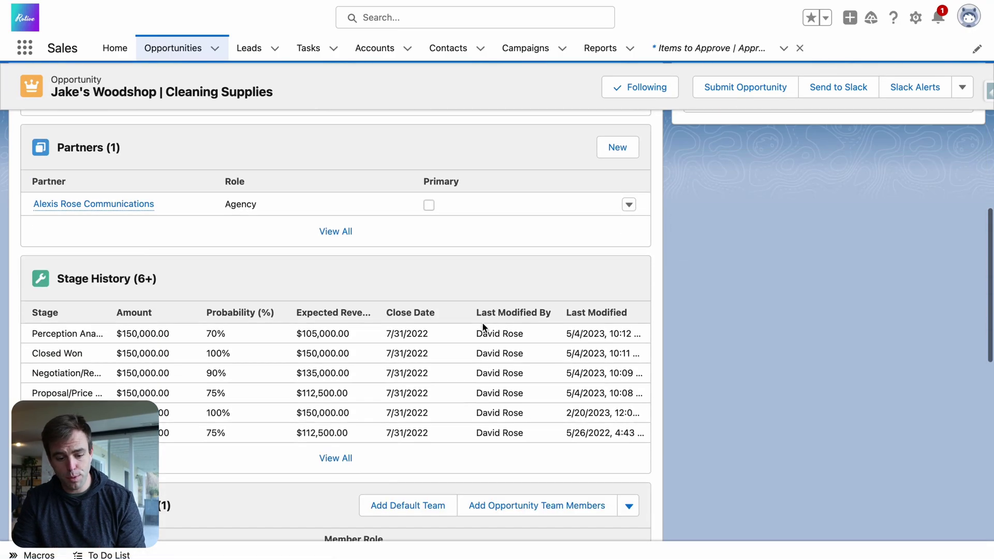
scroll(484, 328, down, 5)
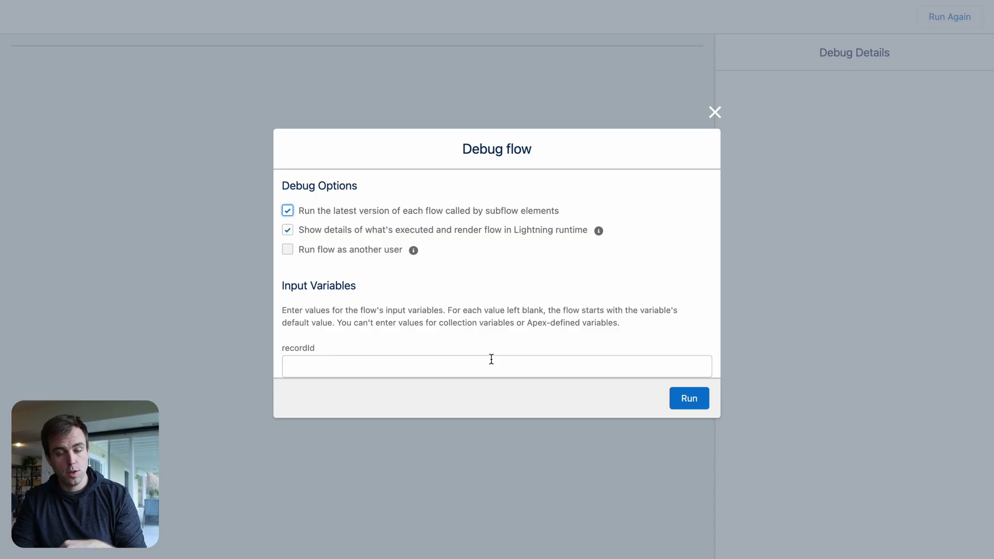
Debug the flow with the opportunity's record ID pasted into the recordId variable.
click(442, 362)
click(451, 341)
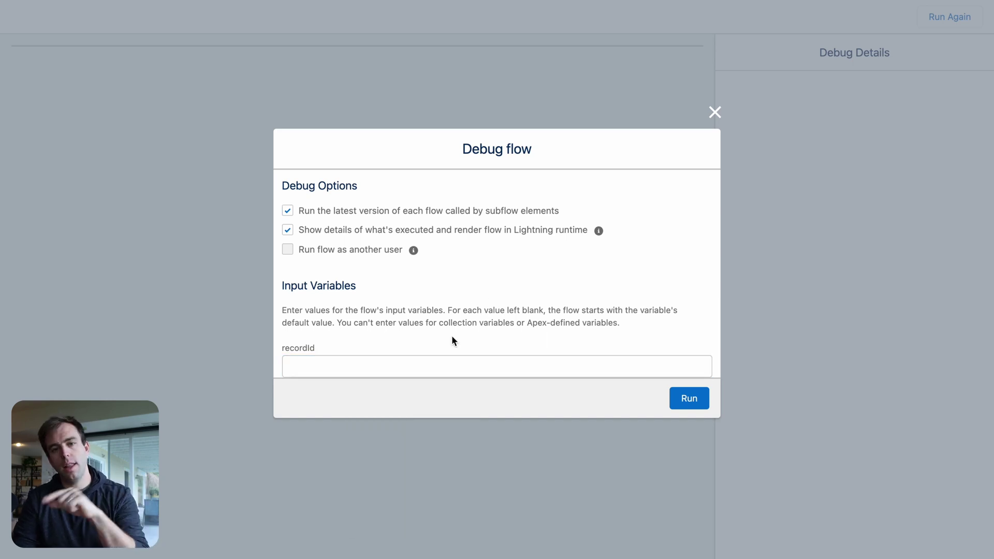
click(398, 365)
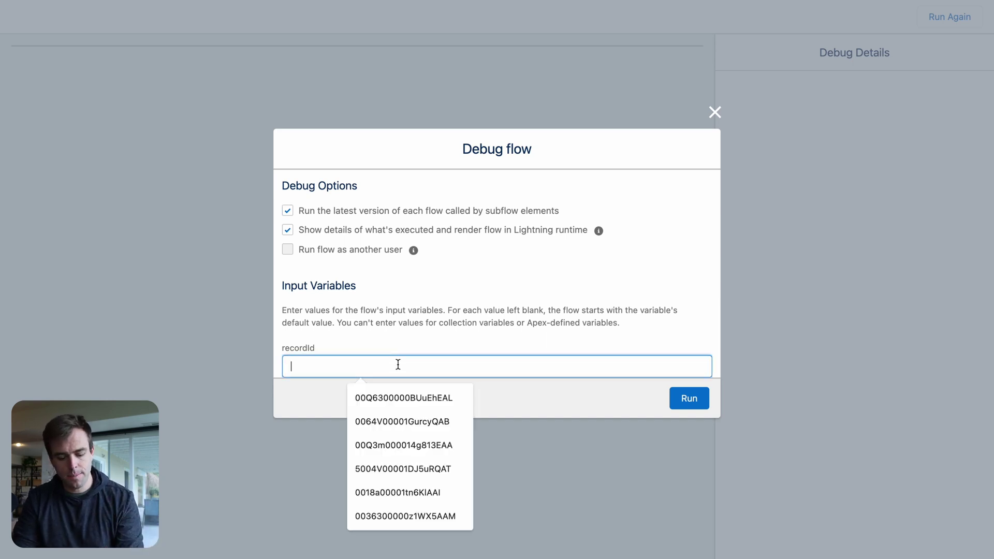
text(0064x00000AqFBcAAN)
right_click(475, 317)
key(Escape)
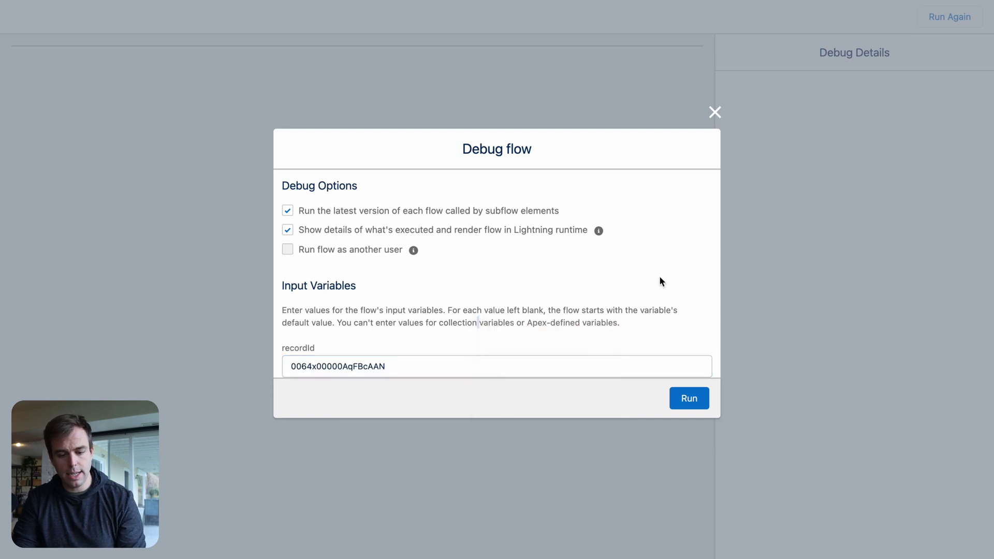
click(700, 403)
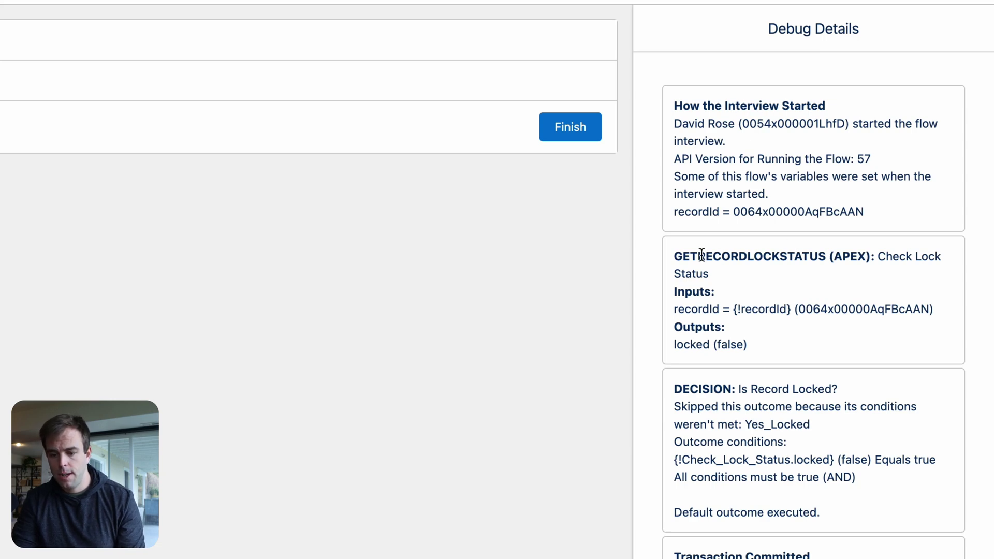
Confirm the debug log shows locked = false at Is Record Locked? and the default outcome.
drag(698, 256, 802, 255)
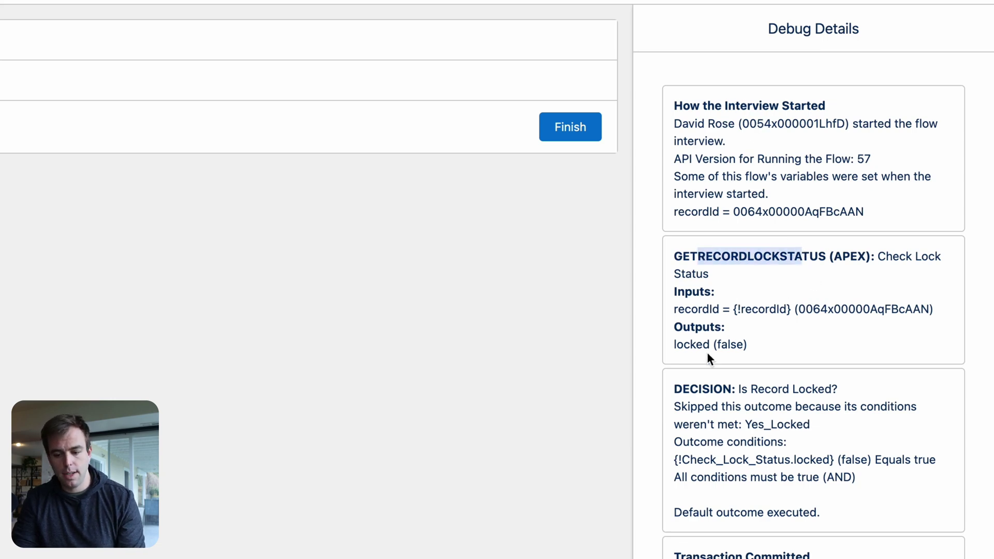
drag(674, 345, 745, 344)
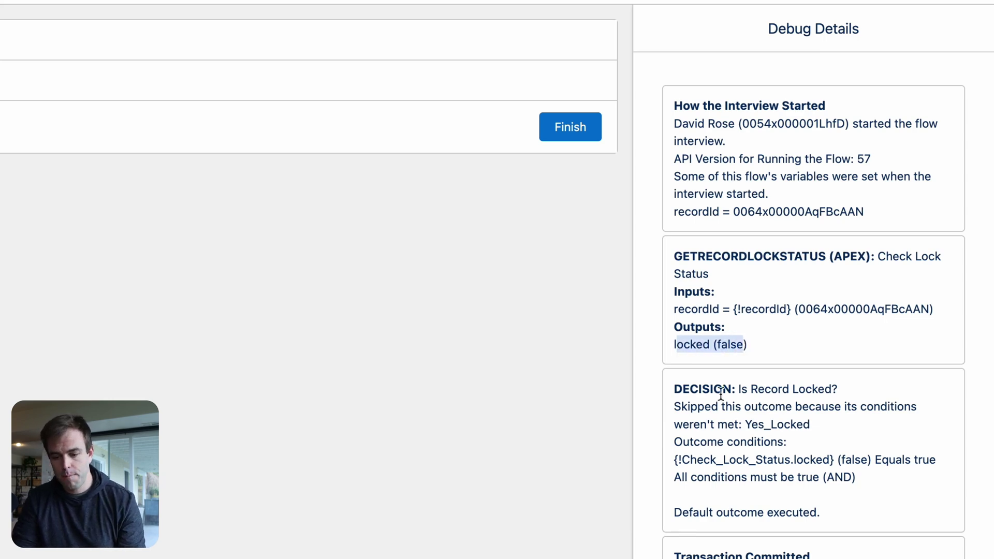
drag(672, 389, 798, 389)
click(795, 406)
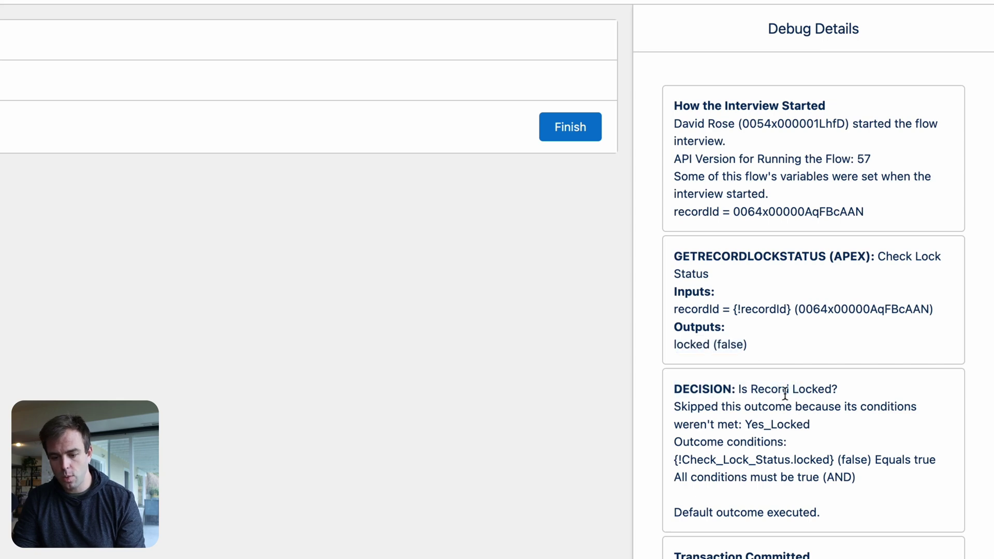
drag(738, 388, 836, 386)
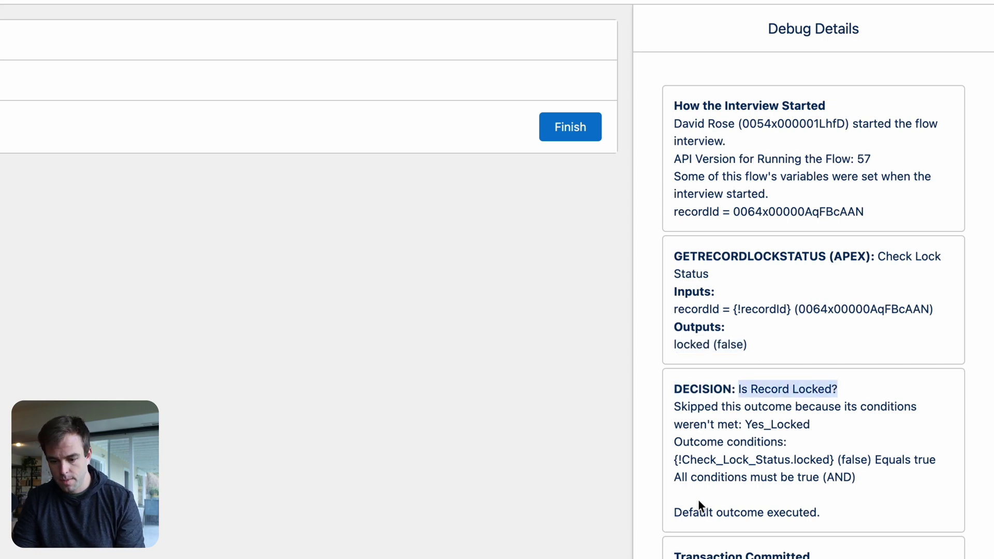
drag(673, 512, 828, 499)
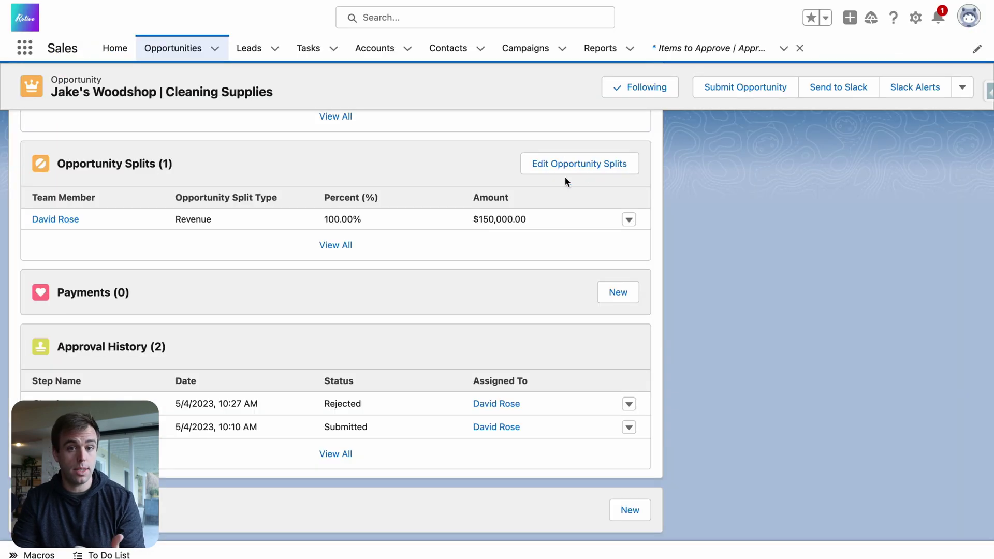
Mark Negotiation as the opportunity's current stage.
scroll(725, 175, up, 1)
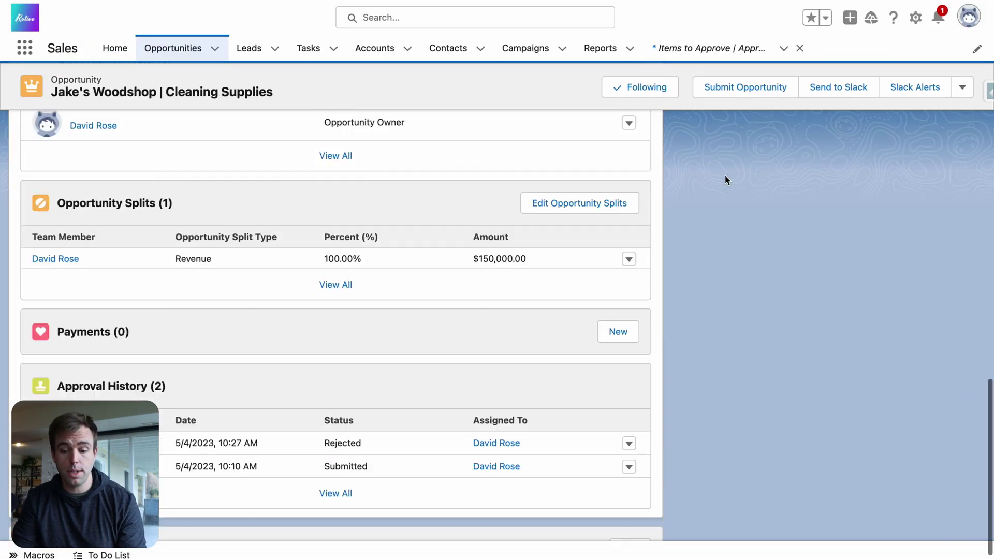
scroll(725, 175, up, 15)
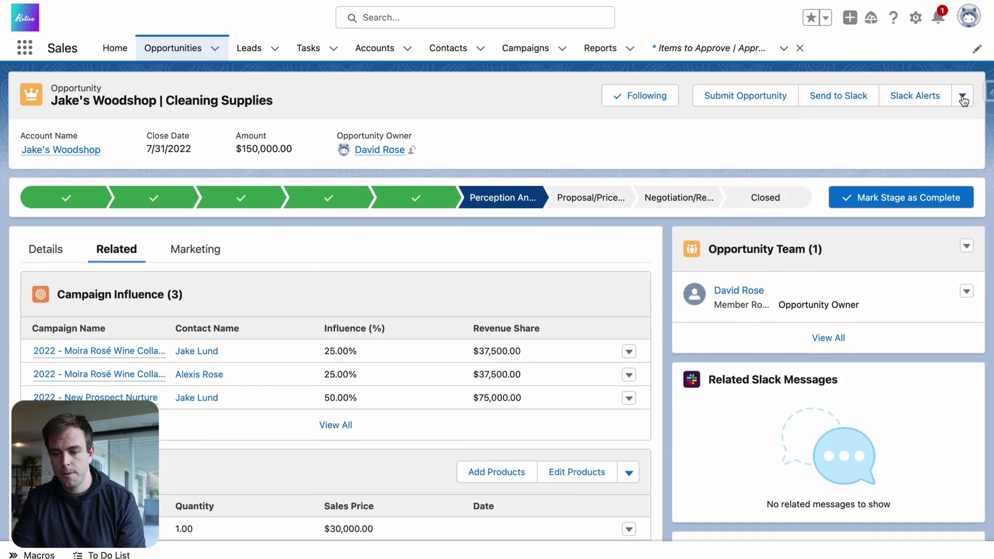
click(963, 98)
click(963, 98)
click(679, 197)
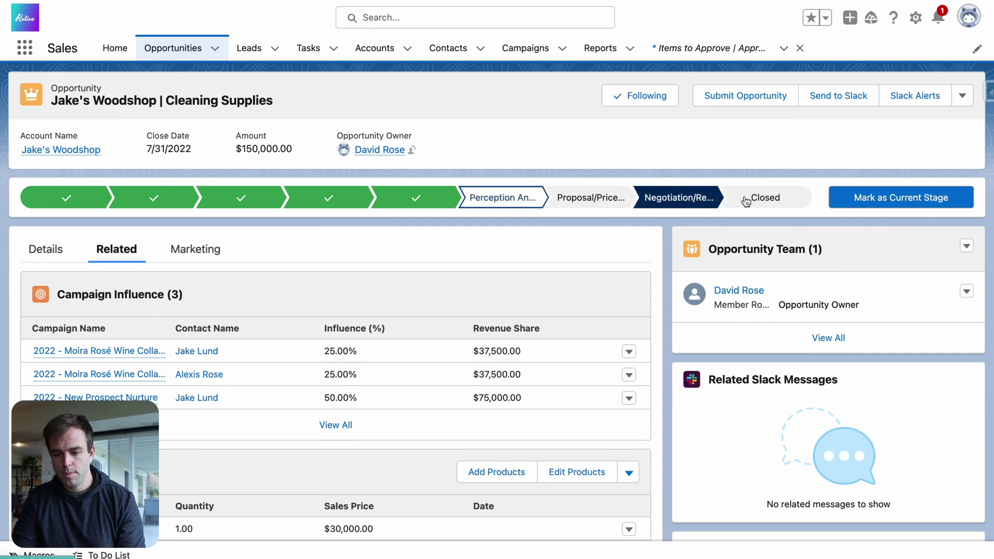
click(882, 197)
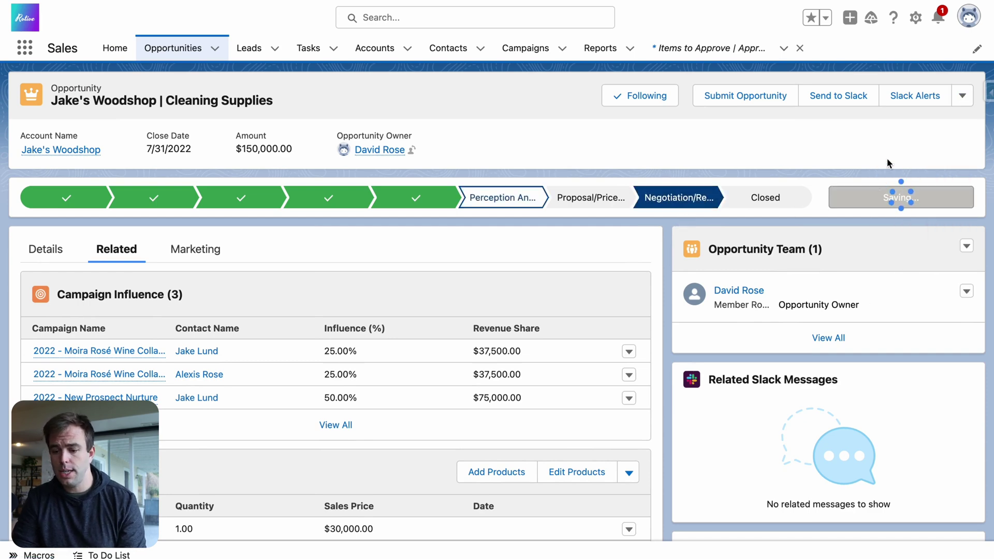
Submit the opportunity for approval, leaving Step 1 pending in Approval History.
click(962, 104)
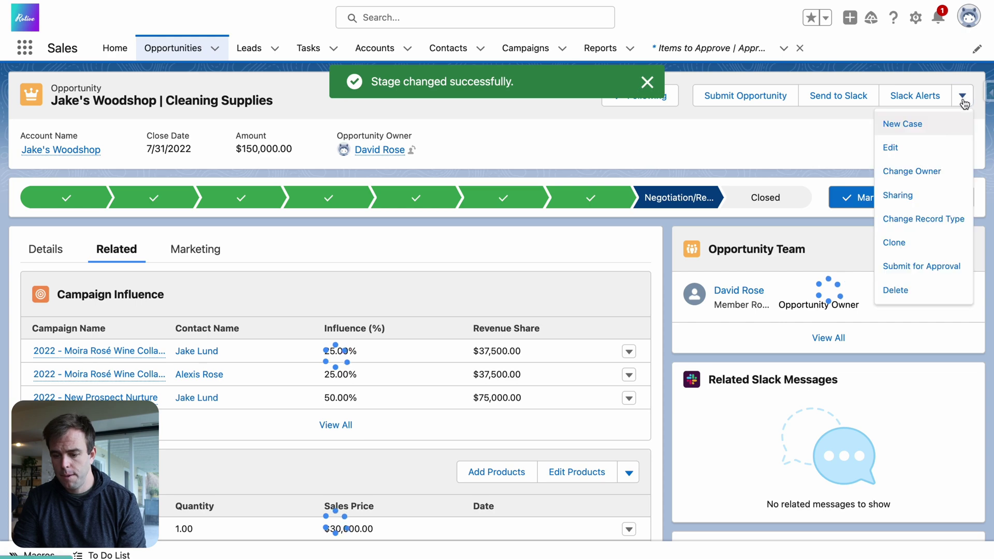
click(921, 266)
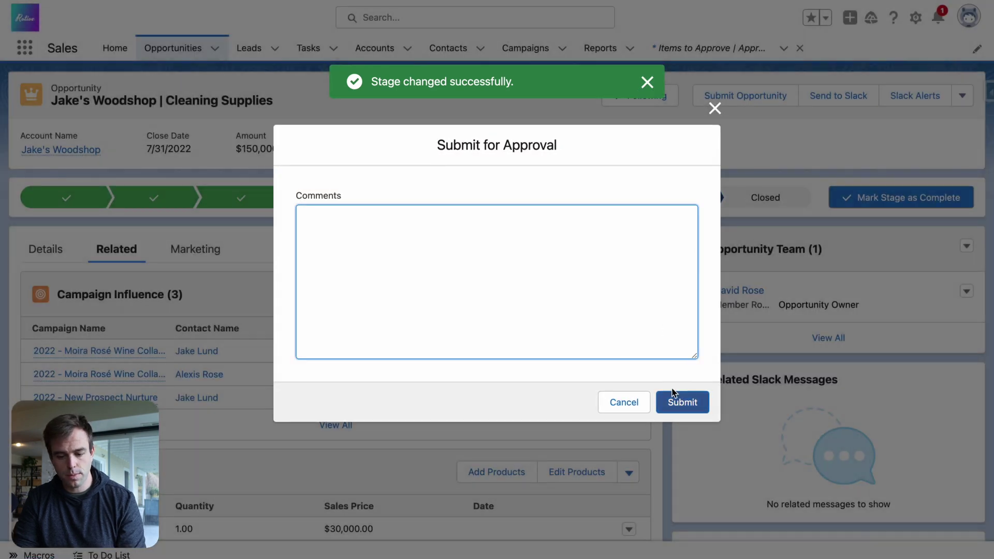
click(680, 402)
scroll(405, 368, down, 5)
scroll(405, 368, down, 15)
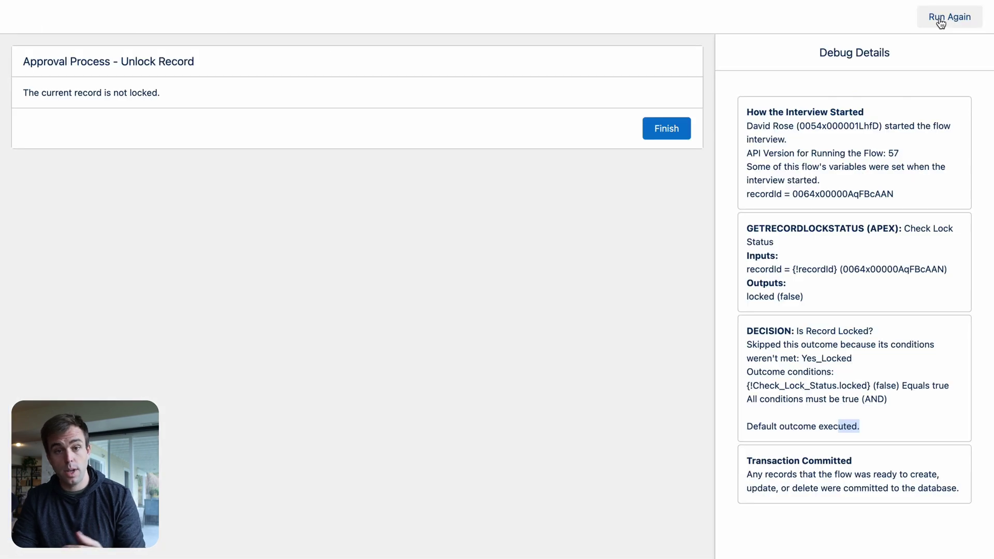
Rerun the debug and confirm the record-unlocked message and the executed Yes_Locked outcome.
click(941, 21)
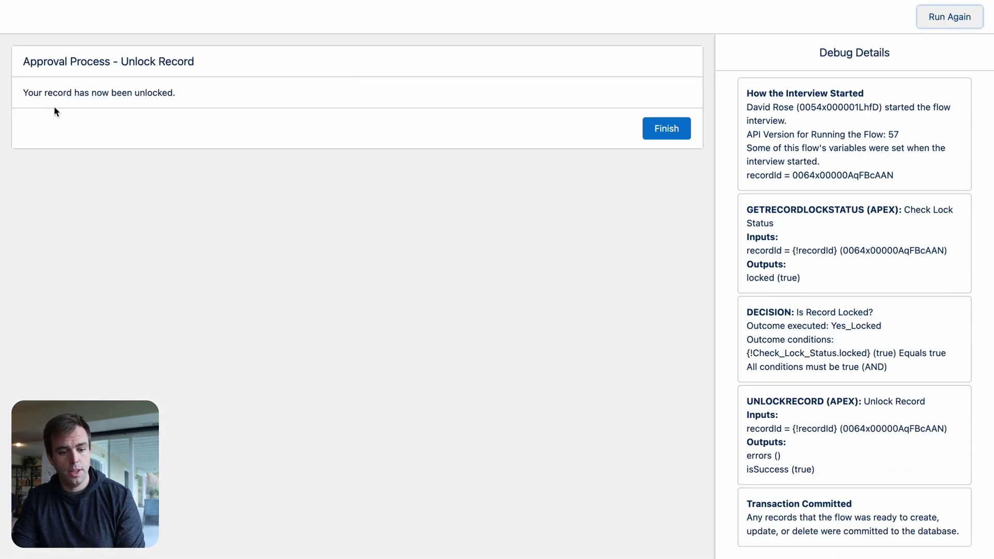
drag(28, 93, 200, 93)
click(143, 110)
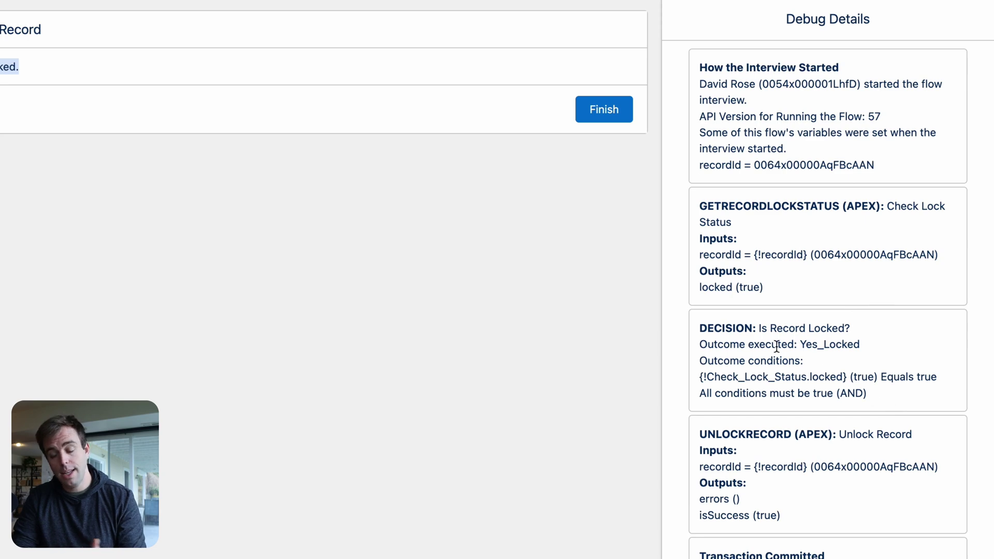
drag(756, 330, 845, 329)
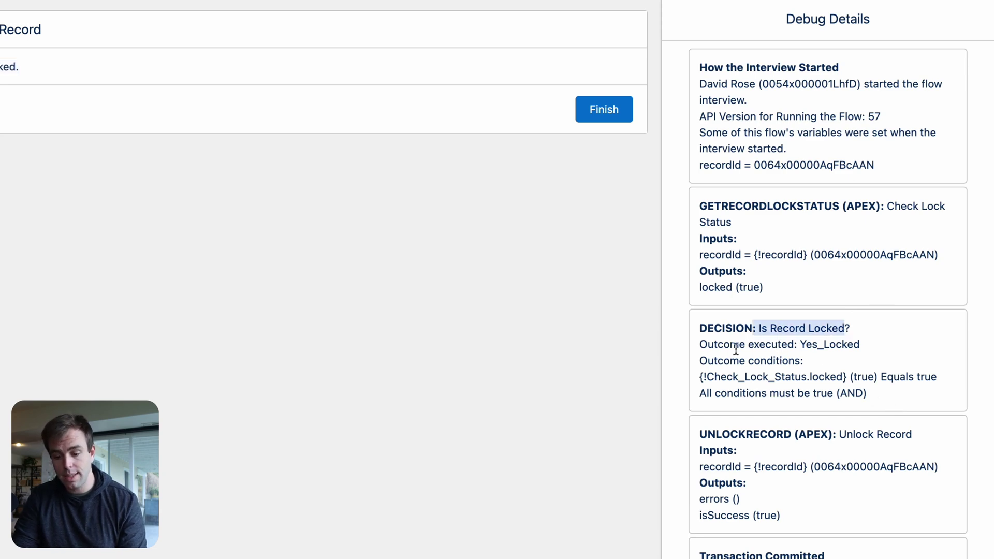
drag(696, 347, 883, 335)
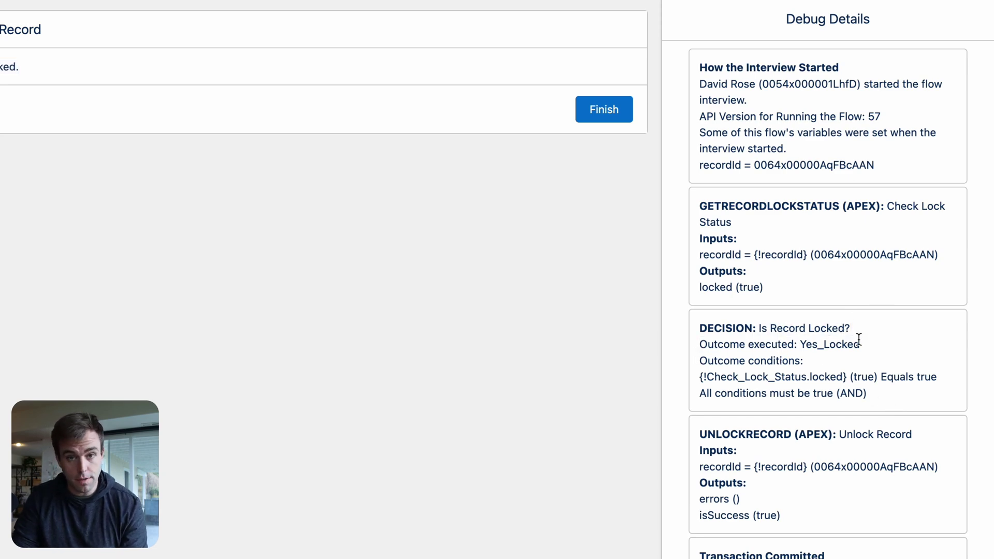
drag(781, 345, 873, 351)
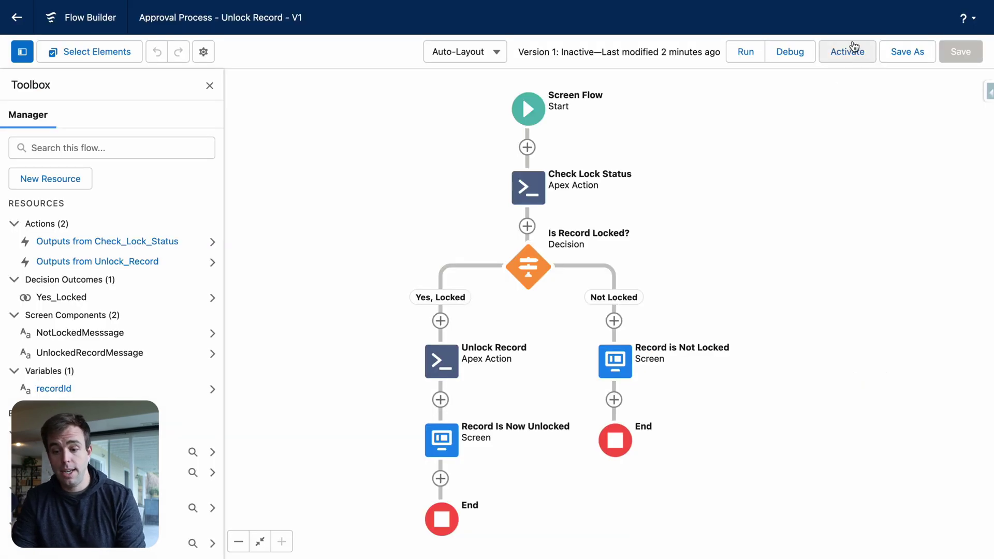
Activate the flow, then begin a New Action under Opportunity's Buttons, Links, and Actions.
click(858, 55)
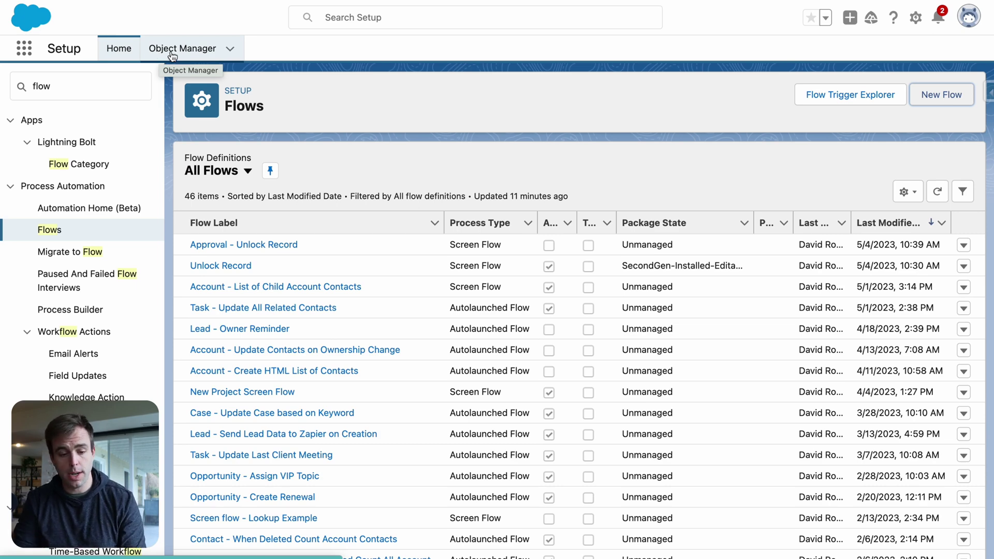
click(173, 53)
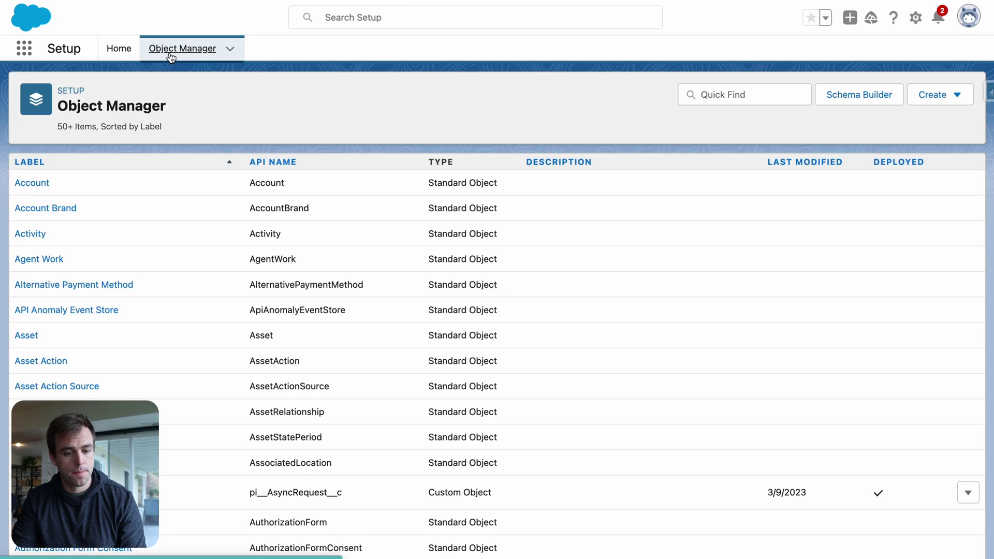
click(700, 88)
text(opp)
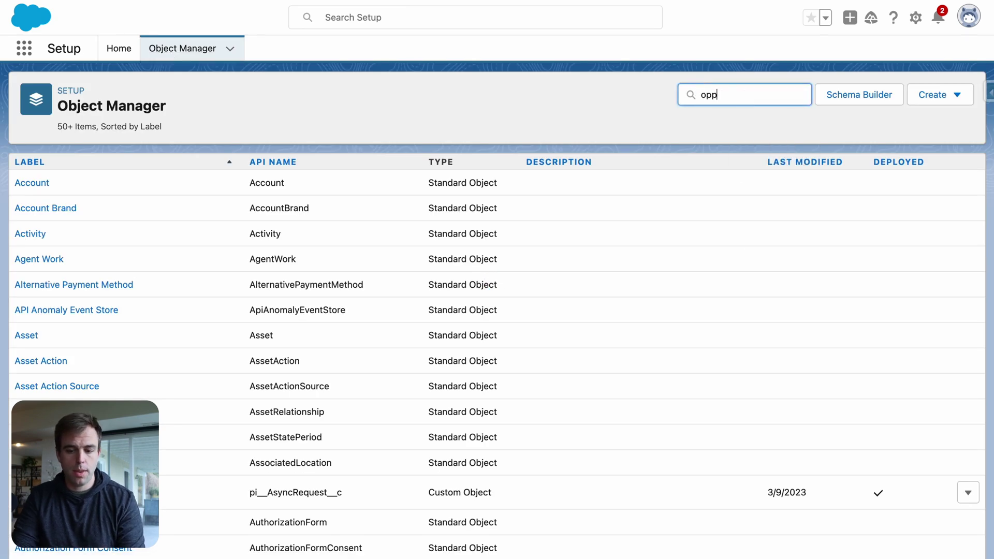
click(40, 183)
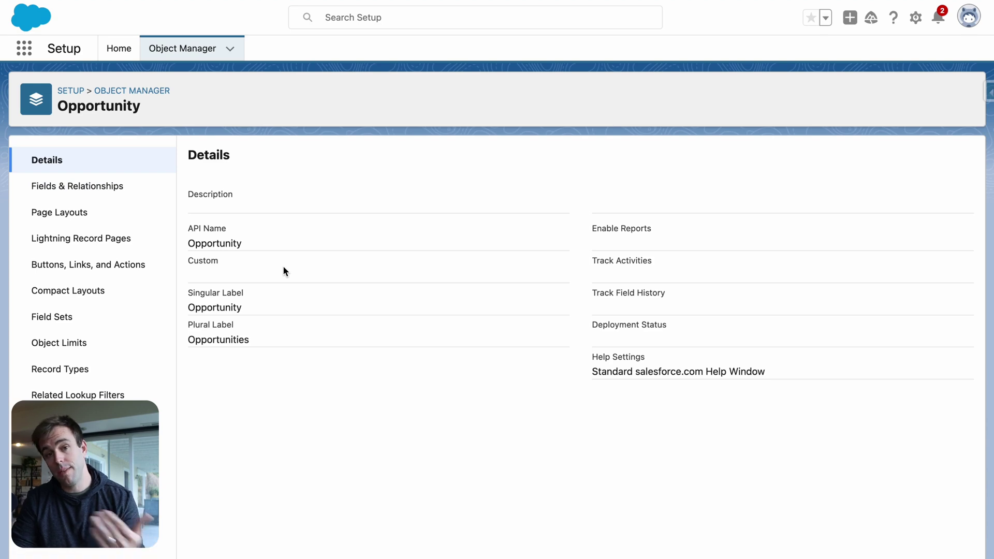
click(109, 270)
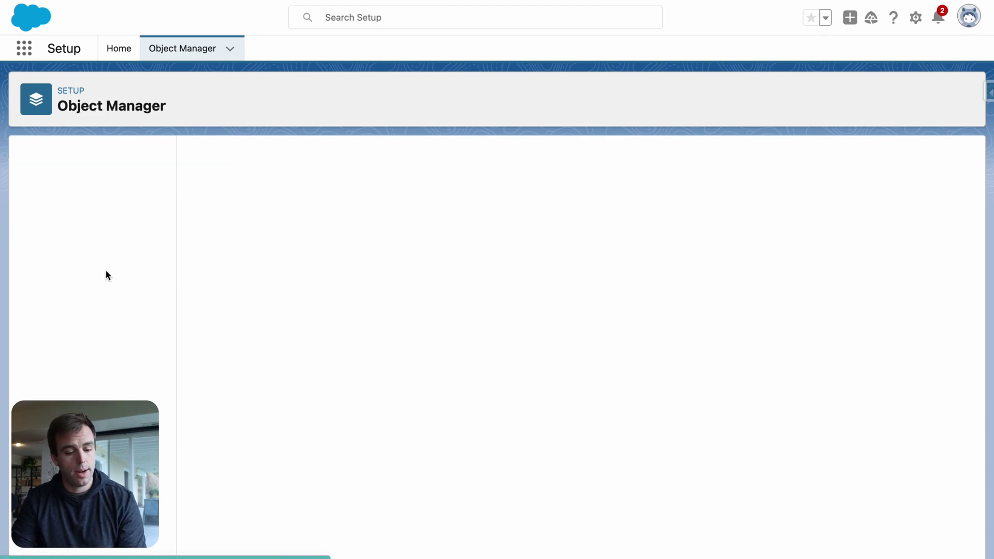
click(862, 161)
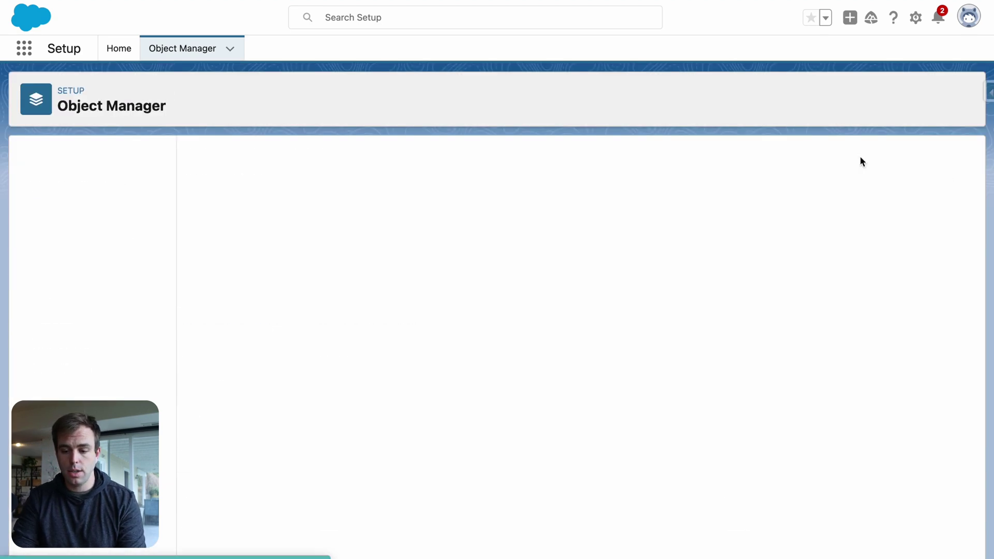
click(364, 236)
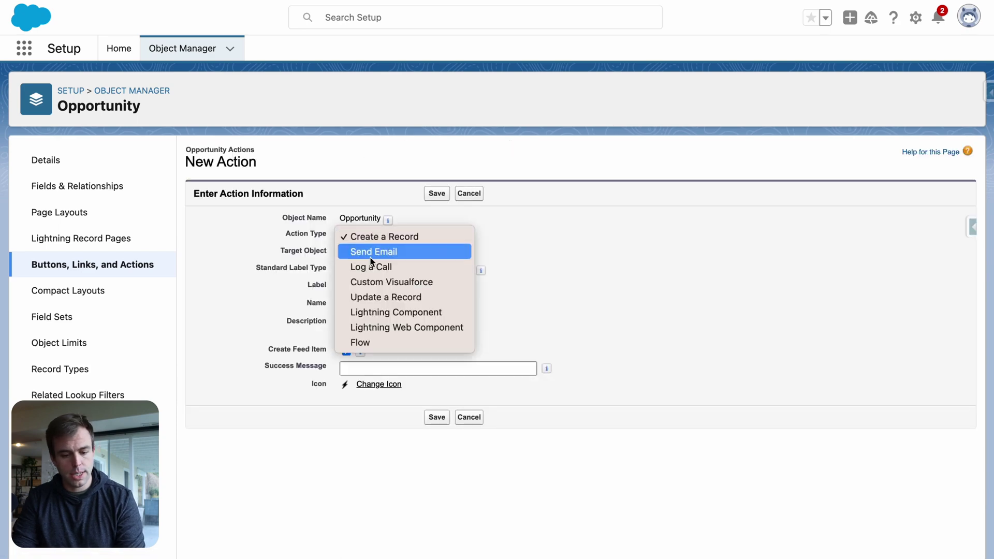
Save a Flow action labelled 'Unlock Record' that runs the Approval Process - Unlock Record flow.
click(369, 343)
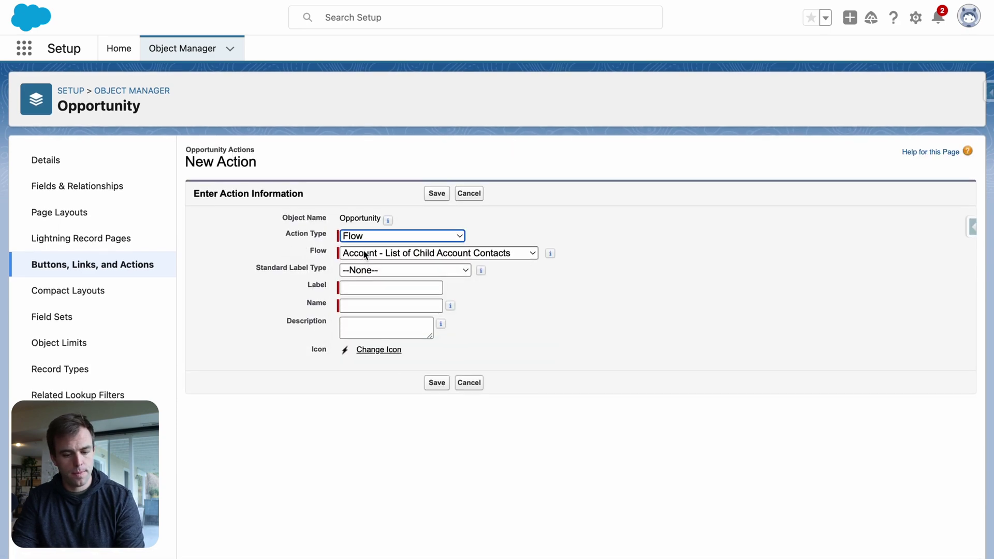
click(360, 286)
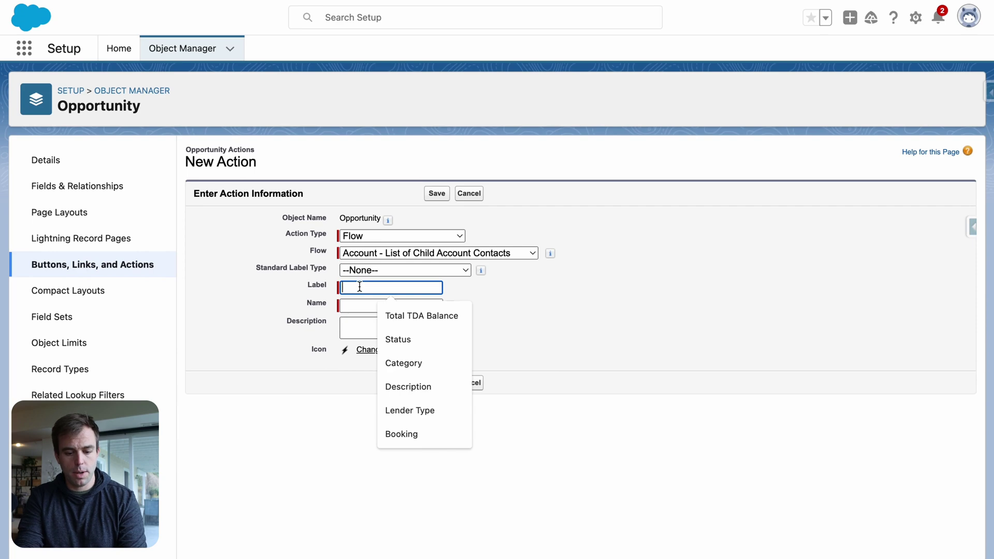
text(Unl)
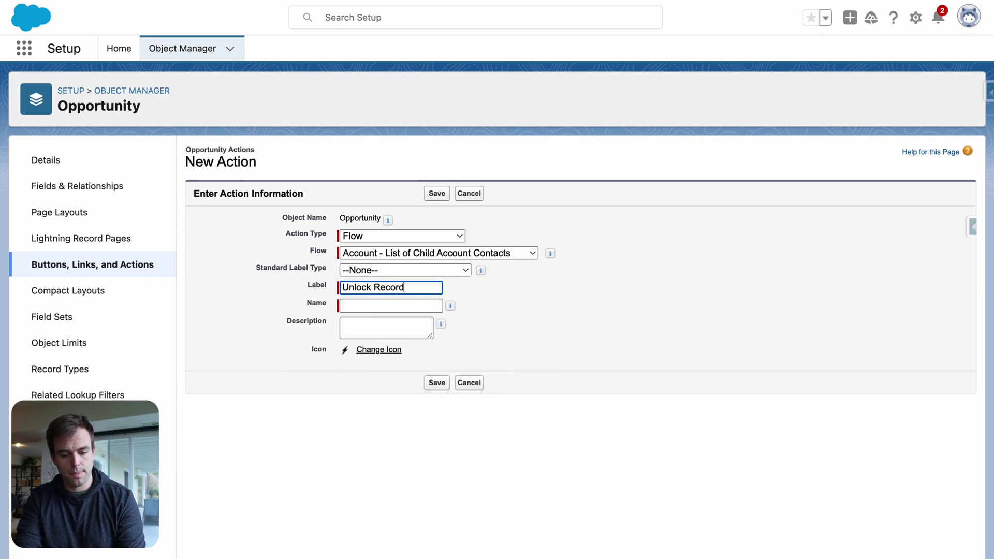
text(ock Record)
key(Tab)
click(654, 300)
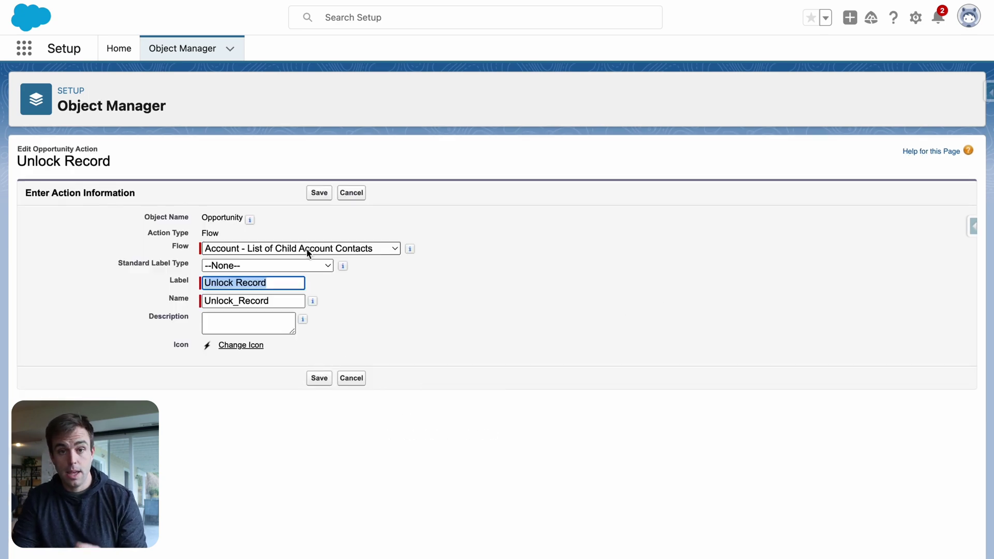
click(309, 251)
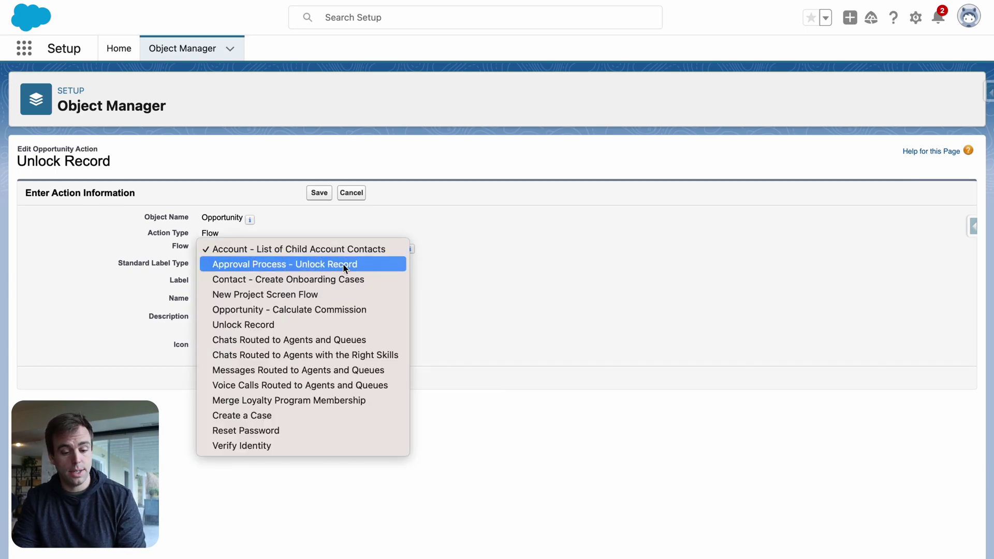
click(357, 264)
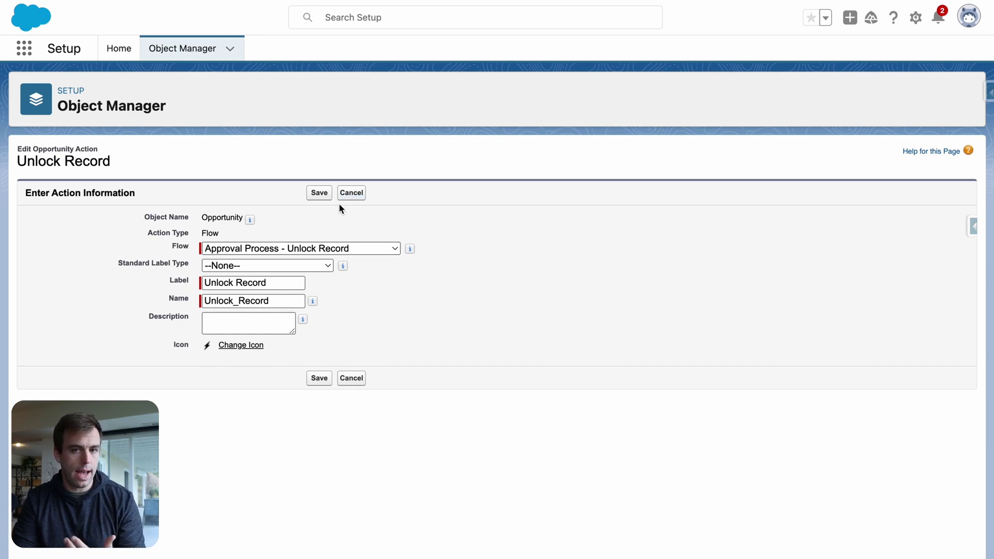
click(321, 195)
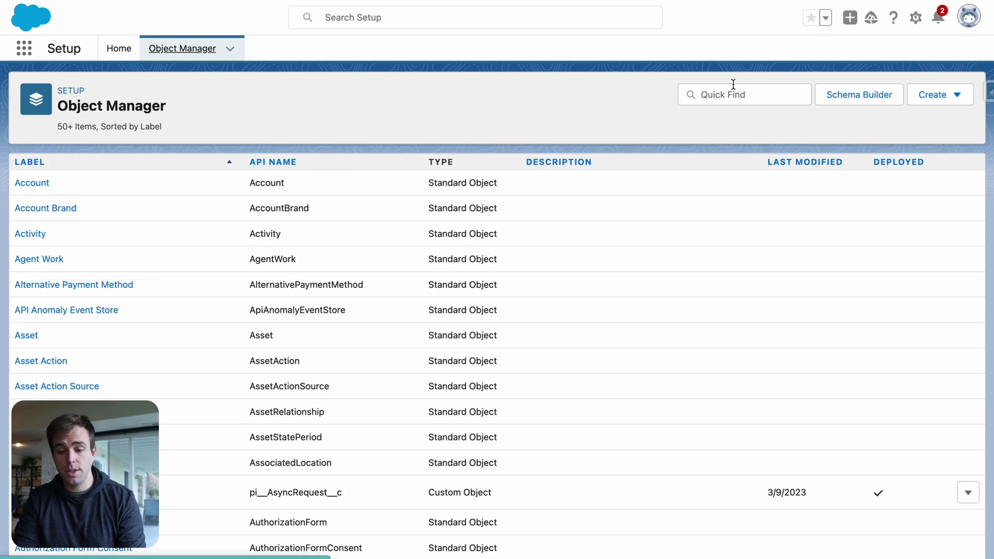
Drag Unlock Record into the Opportunity Layout's Mobile & Lightning Actions section.
click(733, 87)
text(opp)
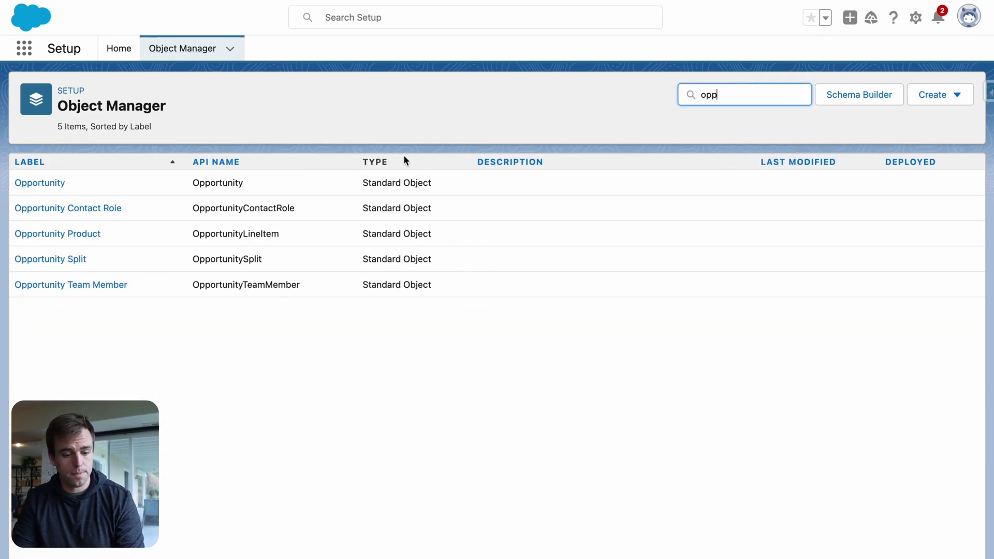
click(61, 210)
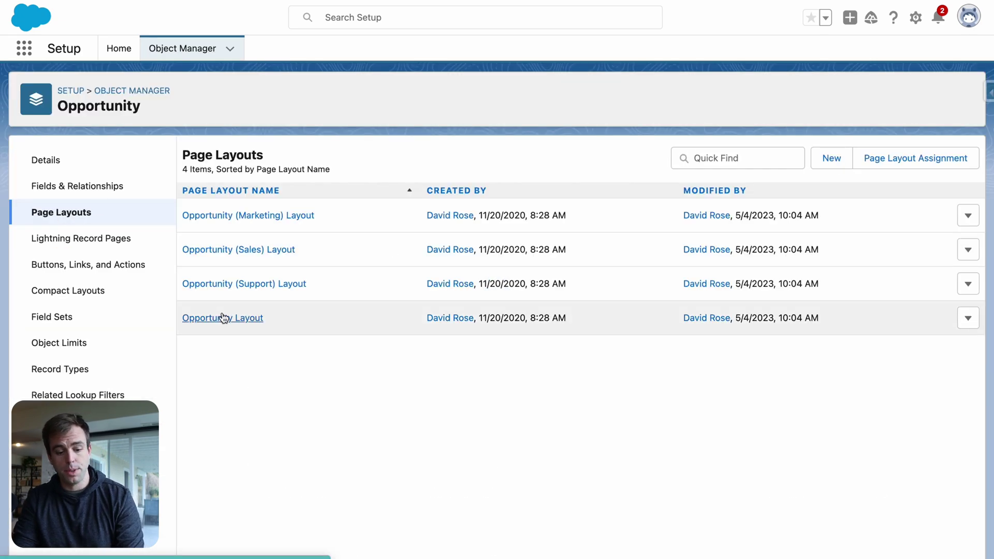
click(221, 317)
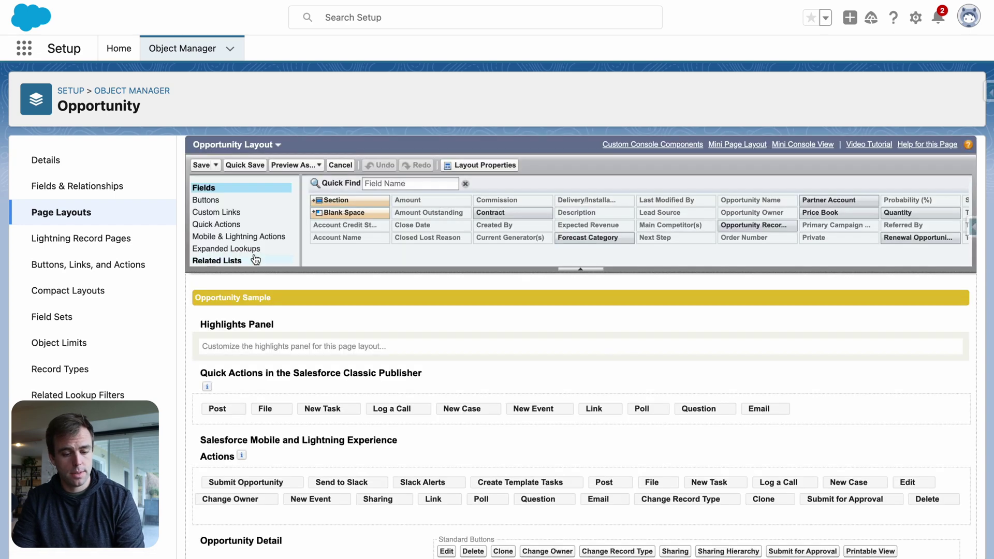
click(253, 236)
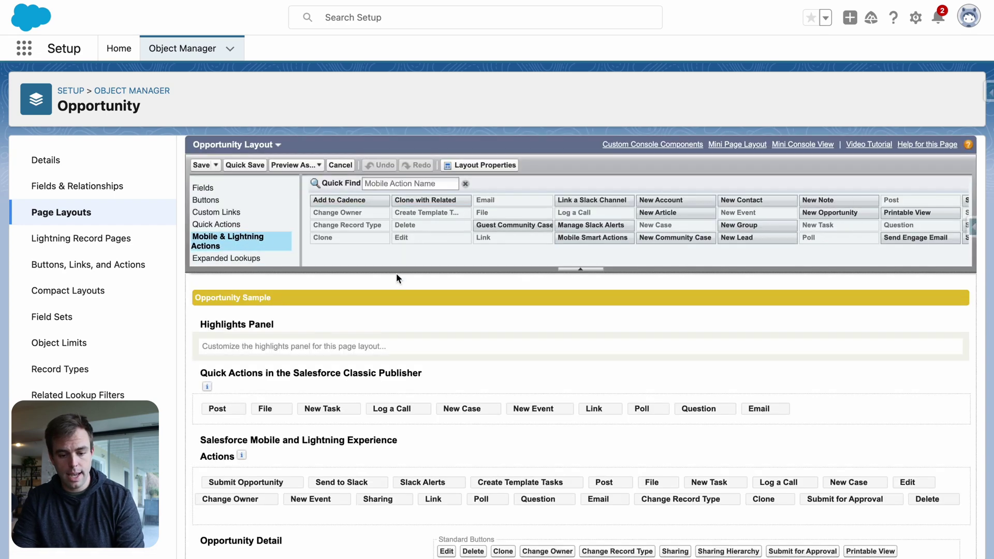
scroll(533, 230, right, 5)
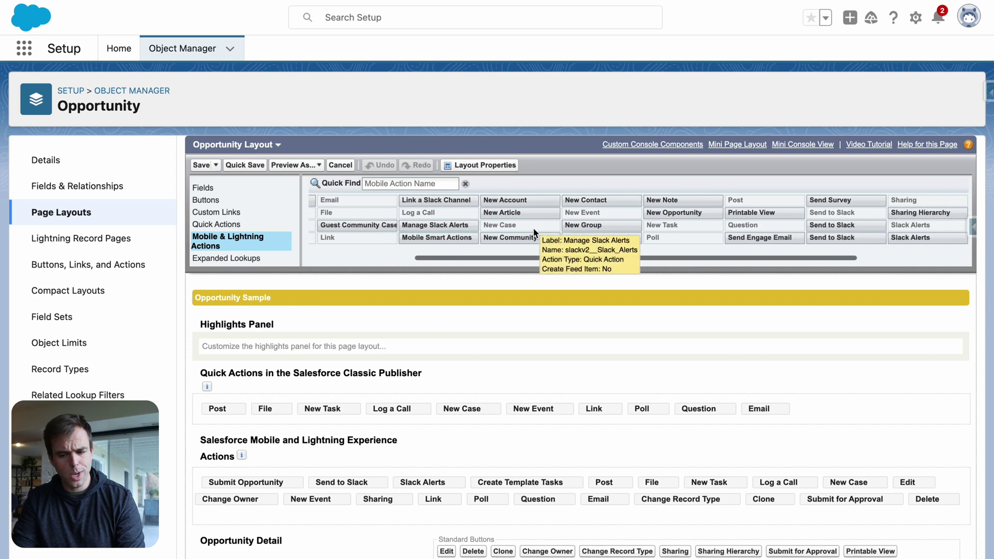
scroll(535, 232, right, 5)
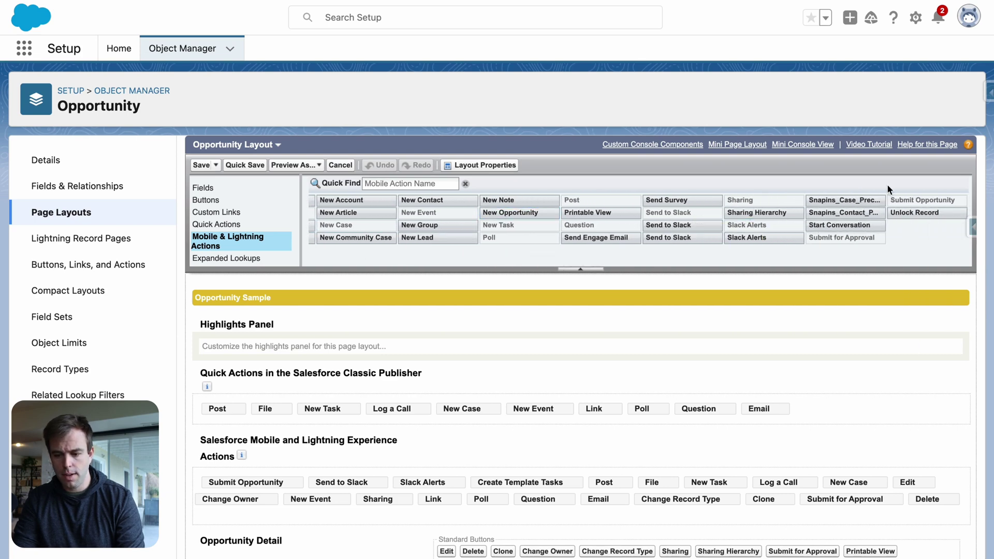
drag(919, 211, 896, 517)
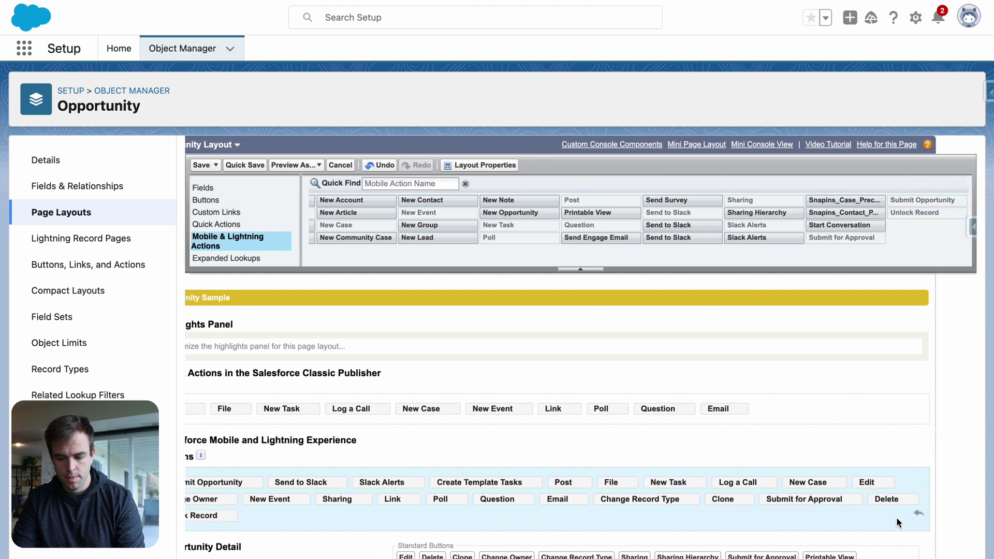
scroll(517, 502, left, 3)
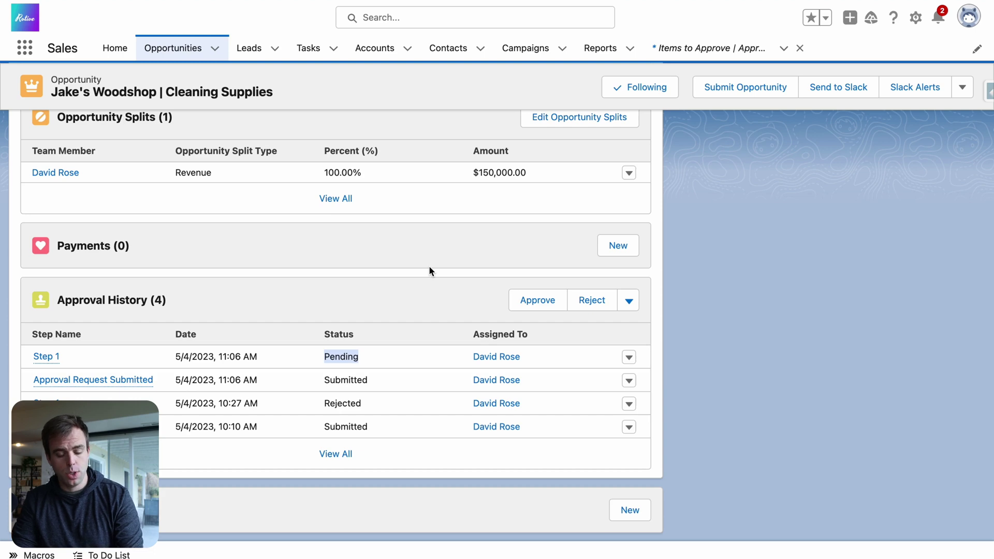
Reload the opportunity and reject its pending approval.
key(super+r)
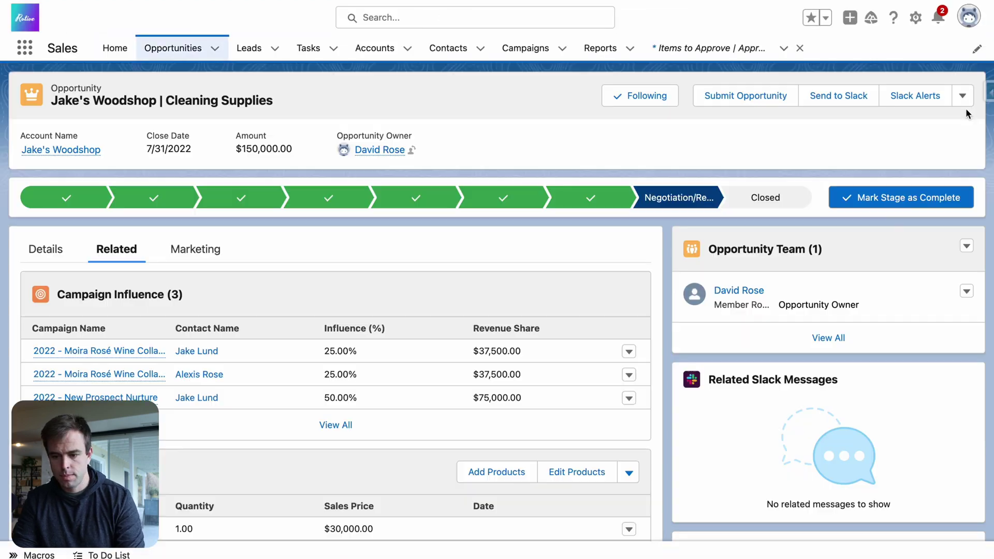
click(962, 96)
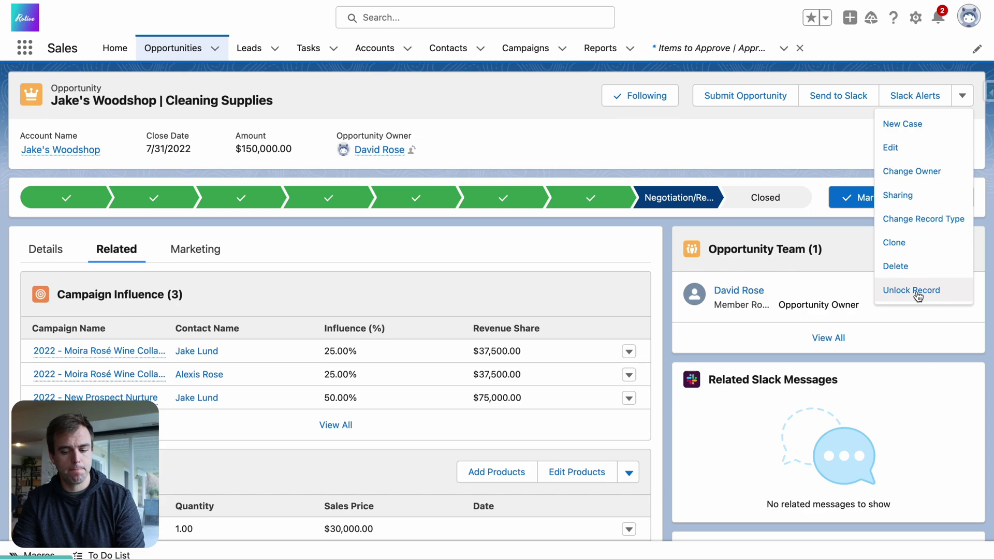
scroll(602, 308, down, 10)
click(602, 302)
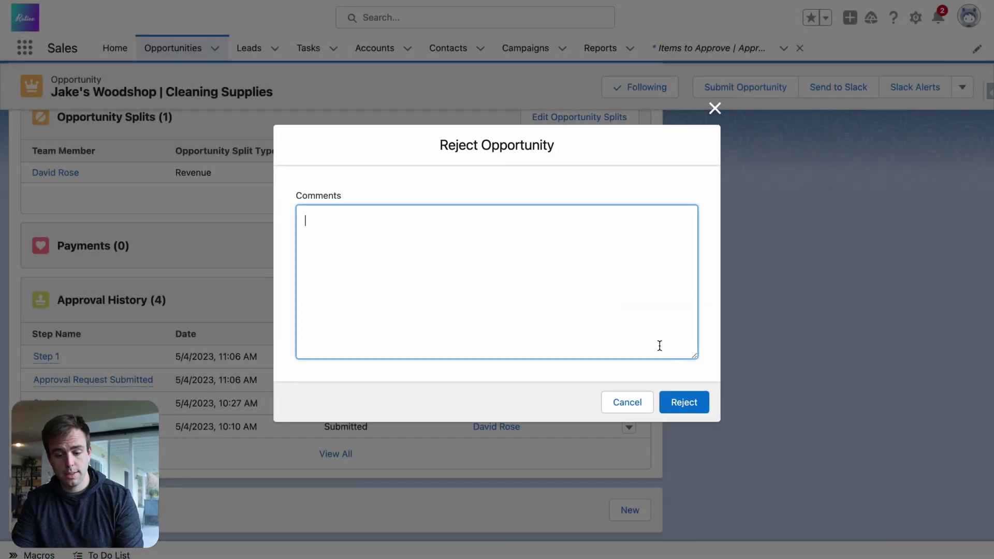
click(679, 402)
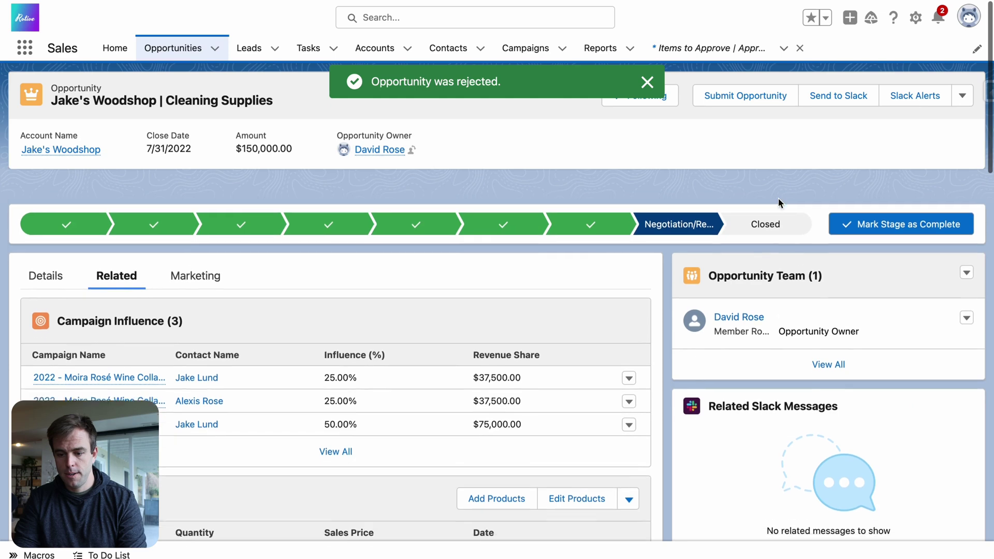
Run Unlock Record and confirm it reports the record is not locked.
click(963, 95)
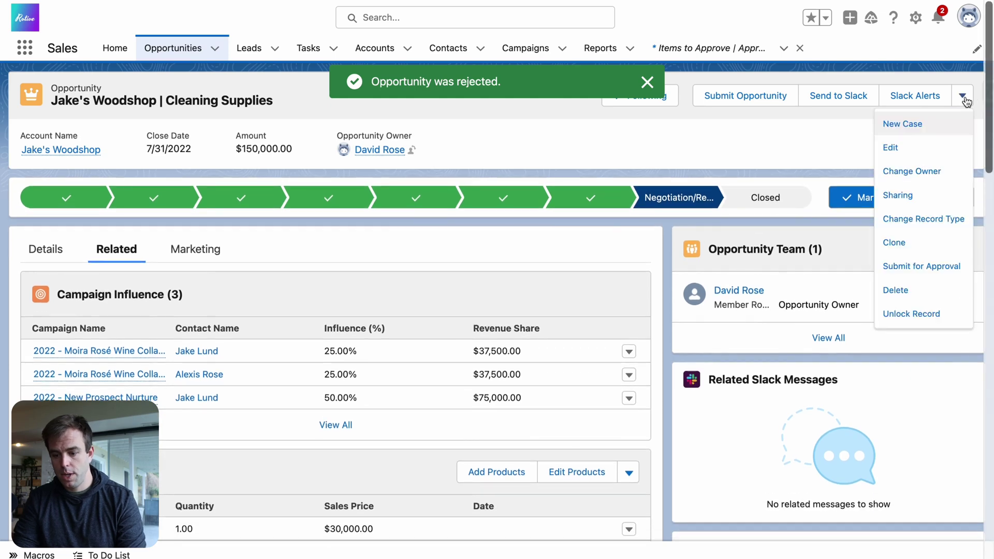
click(924, 314)
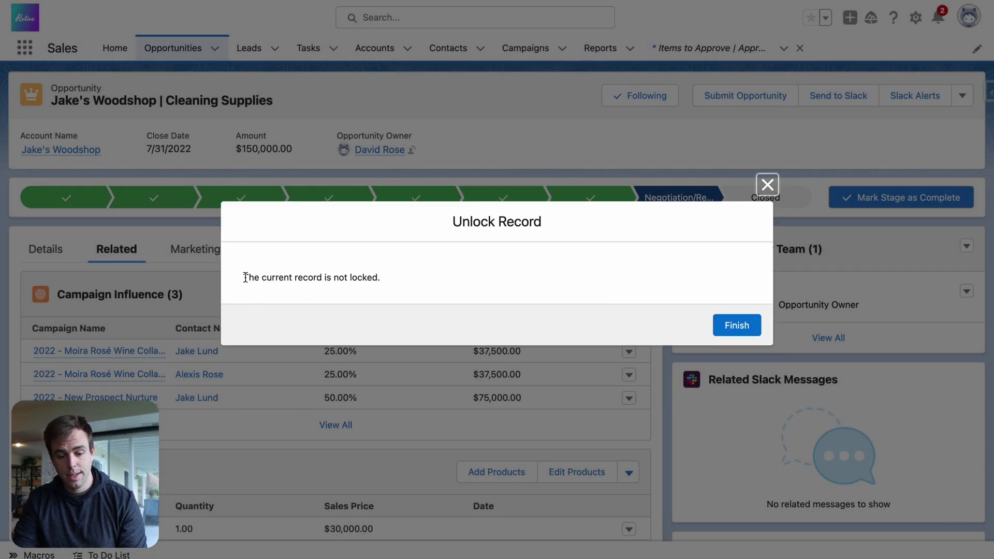
drag(246, 278, 430, 283)
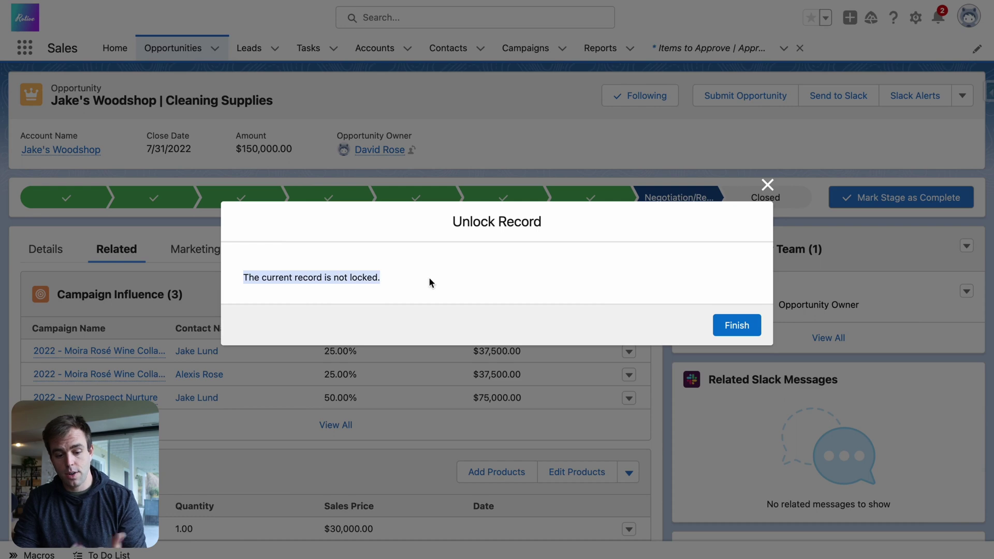
click(768, 181)
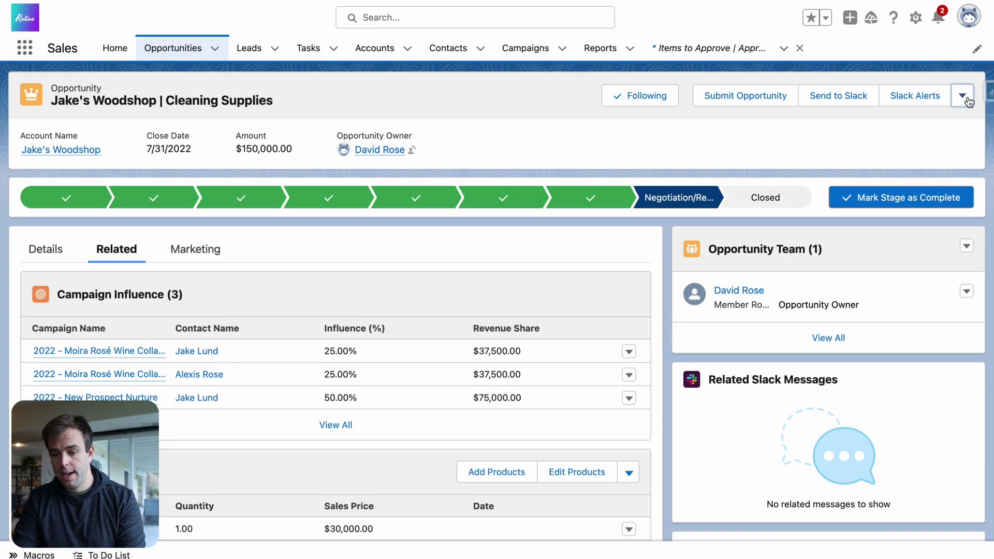
Resubmit for approval, then run Unlock Record to get 'Your record has now been unlocked.'.
click(968, 102)
click(927, 261)
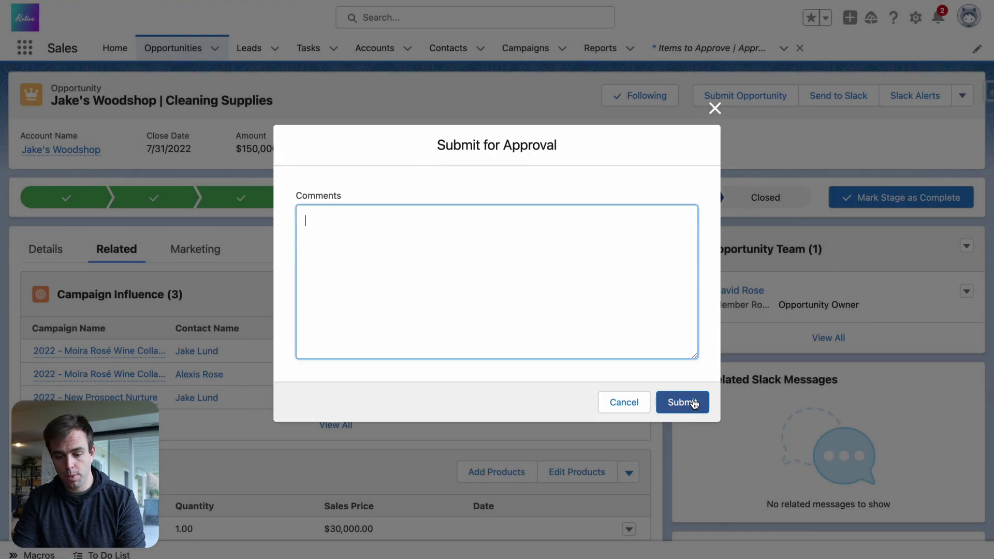
click(694, 403)
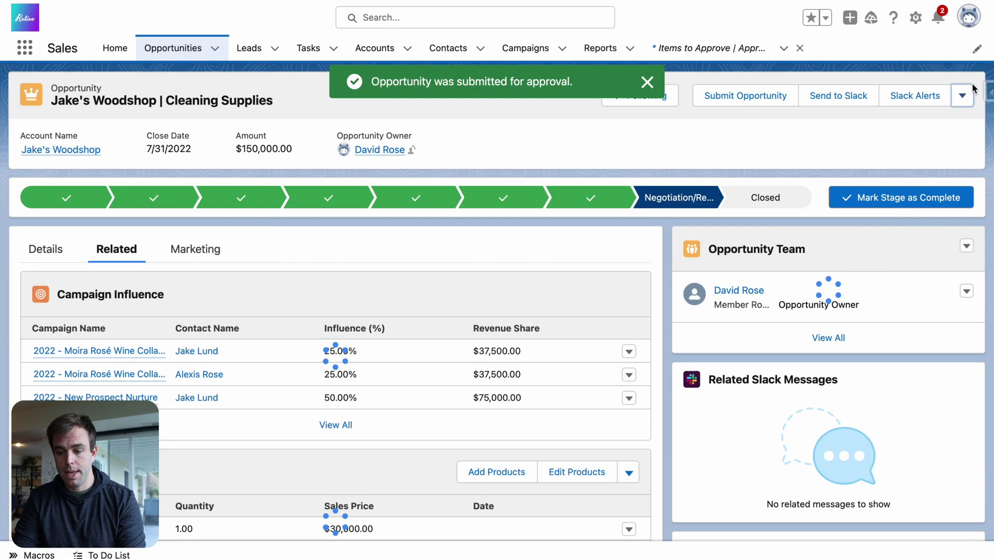
click(964, 97)
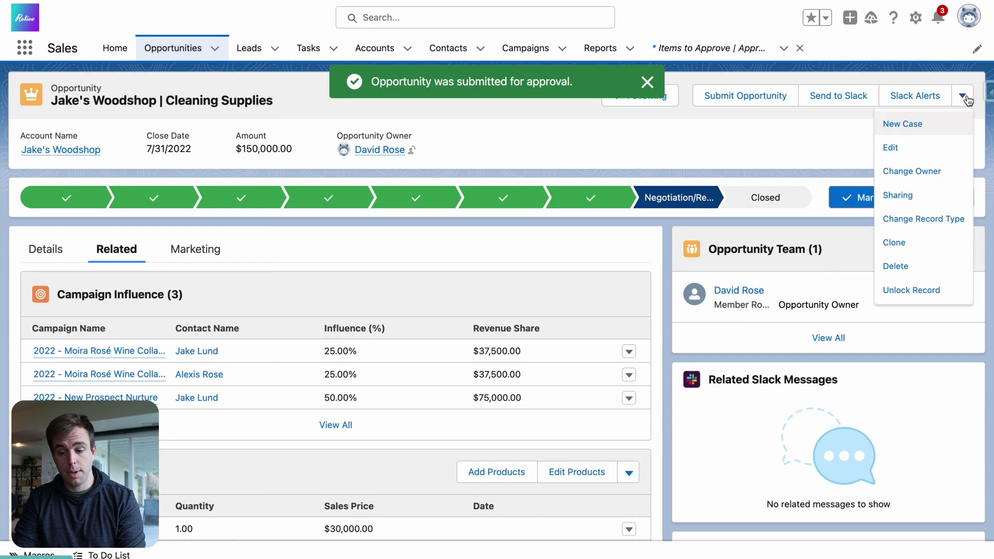
click(963, 97)
click(911, 289)
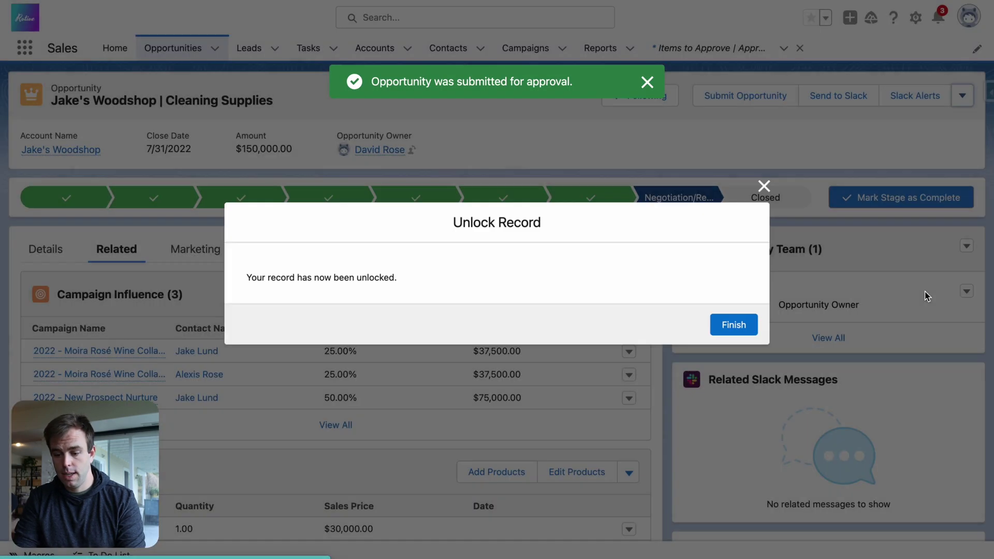
drag(249, 277, 423, 280)
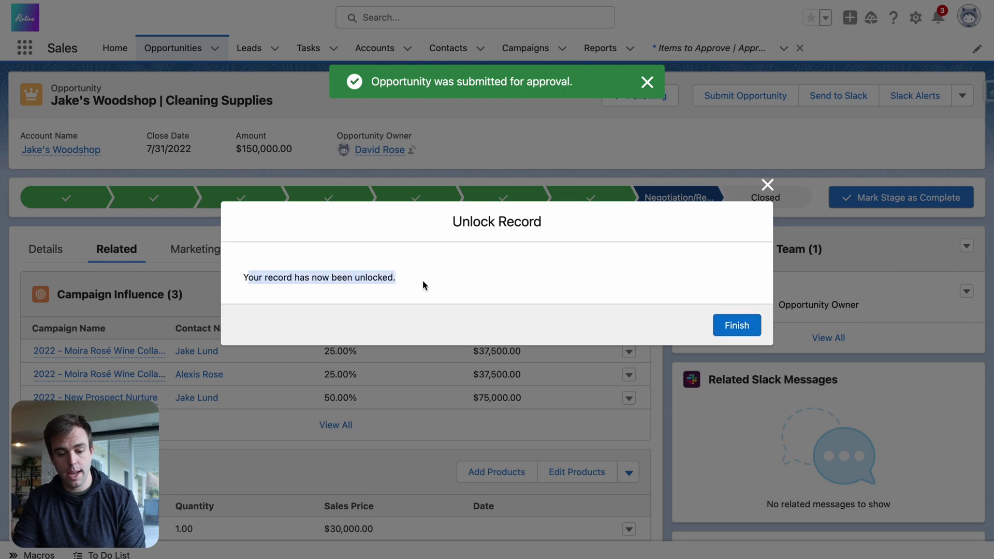